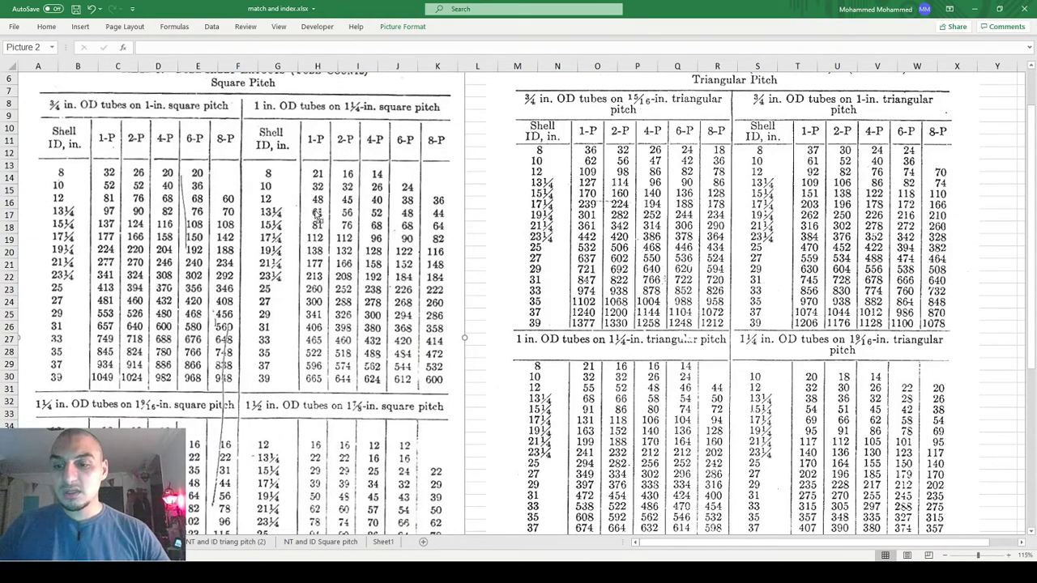
Review the available options for tube OD, pitch and number of passes on the triangular pitch sheet
key("ctrl+Page_Up")
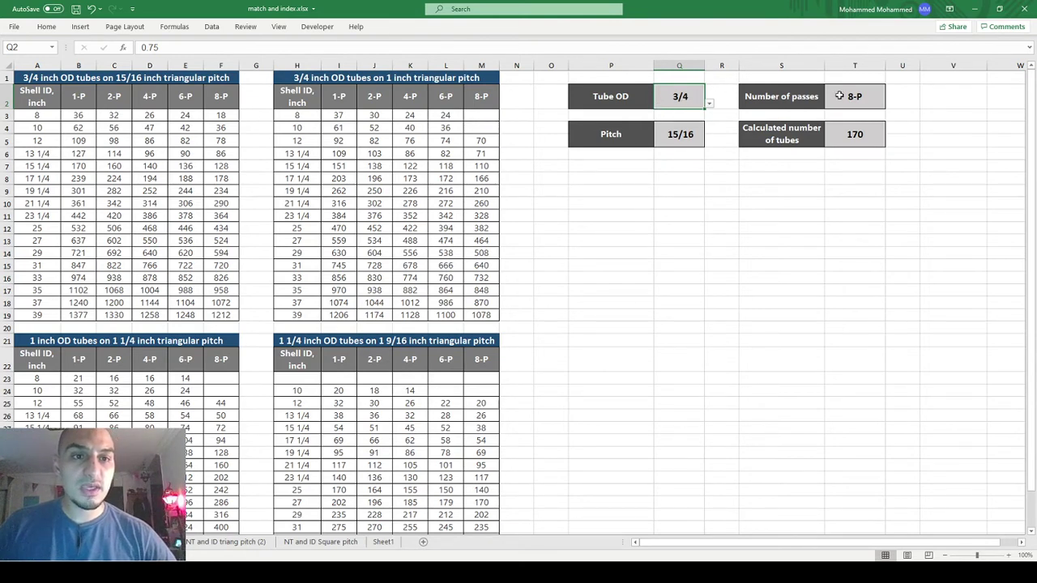
left_click(688, 125)
left_click(695, 94)
left_click(709, 103)
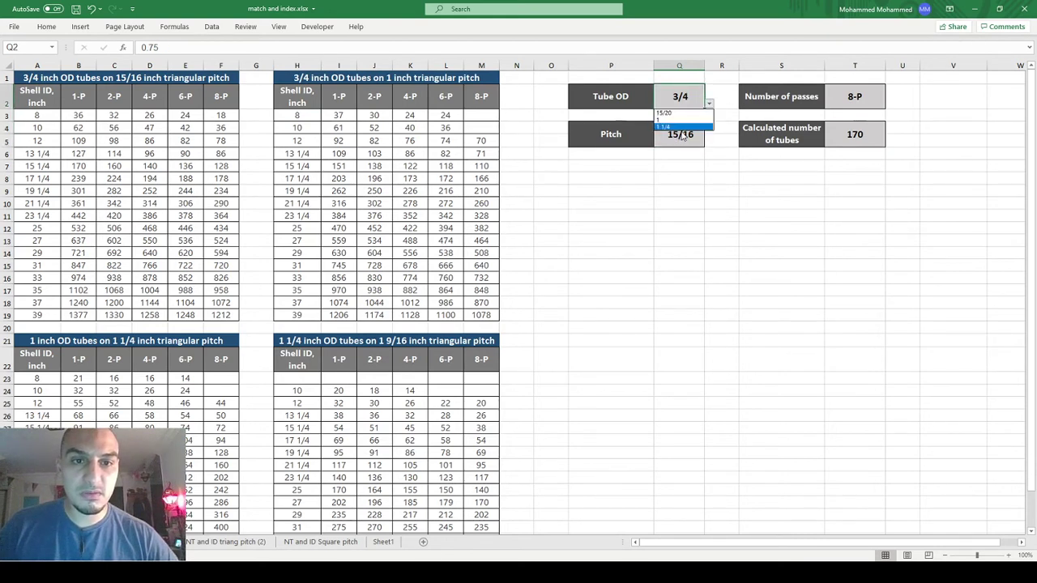
key("Escape")
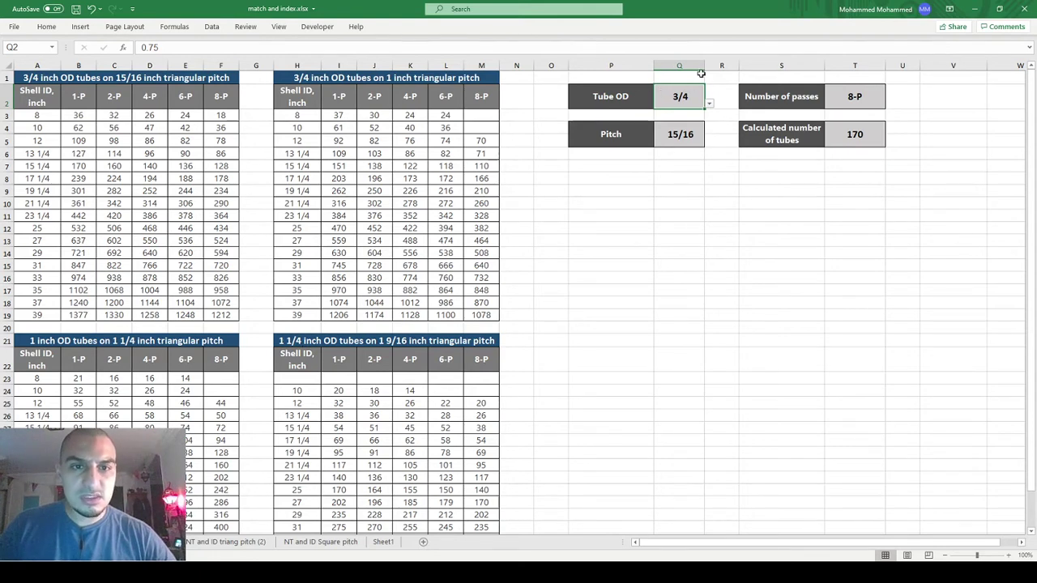
left_click(688, 132)
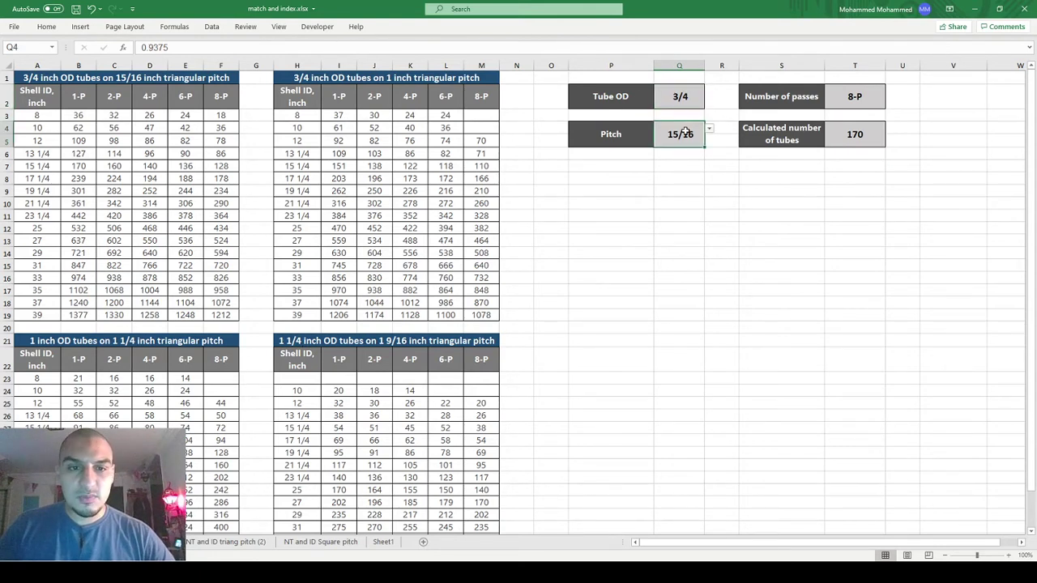
left_click(709, 131)
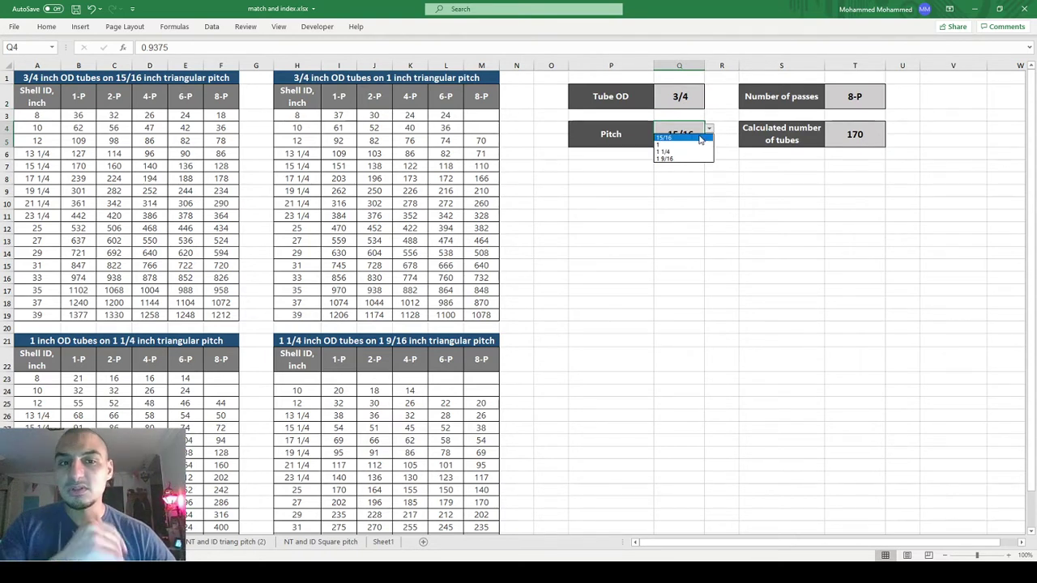
left_click(710, 136)
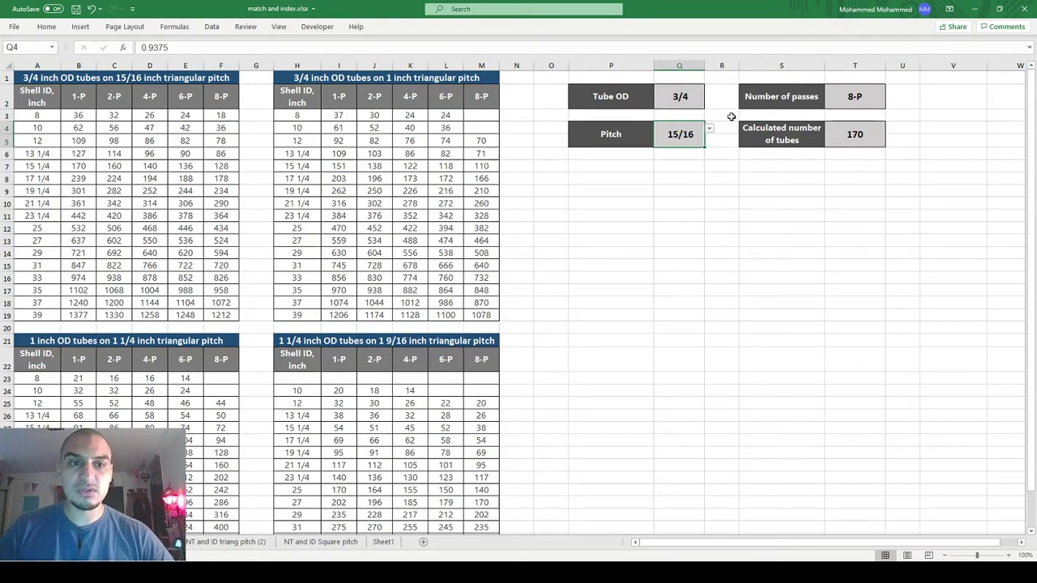
left_click(837, 91)
left_click(889, 103)
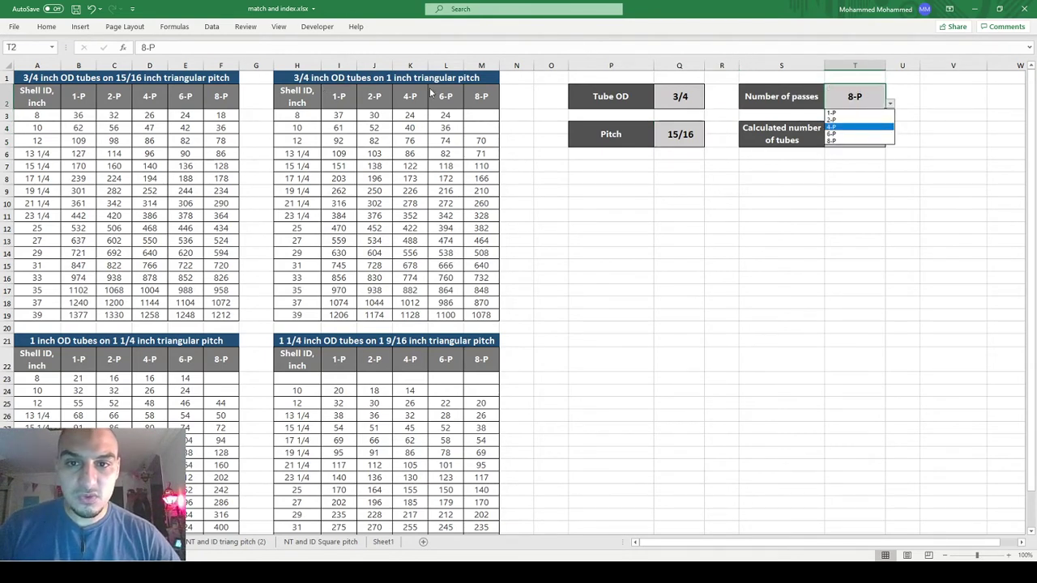
left_click(830, 142)
left_click(842, 134)
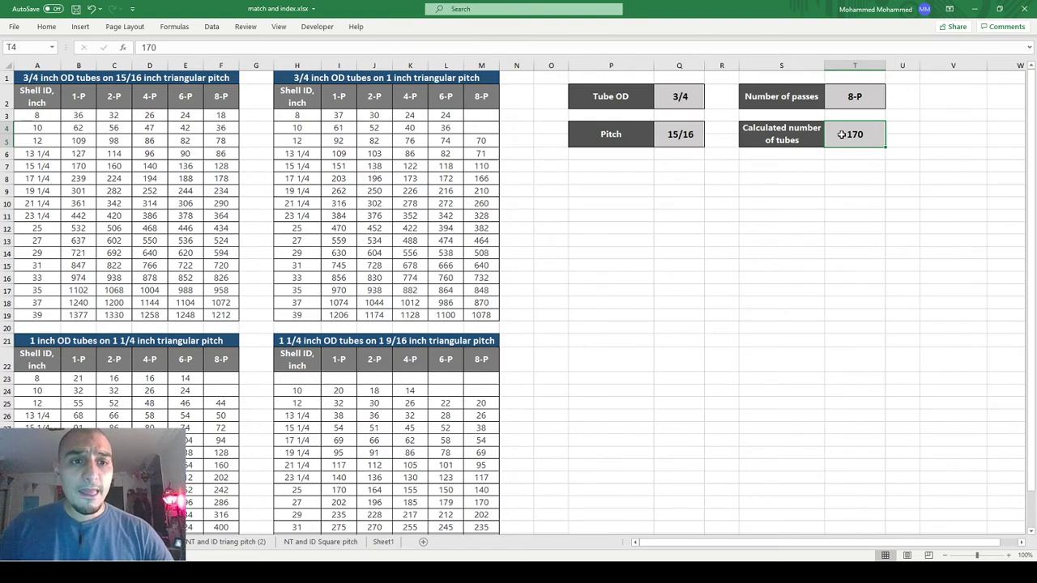
key("Down")
key("Down")
key("Left")
key("Left")
key("Left")
key("Left")
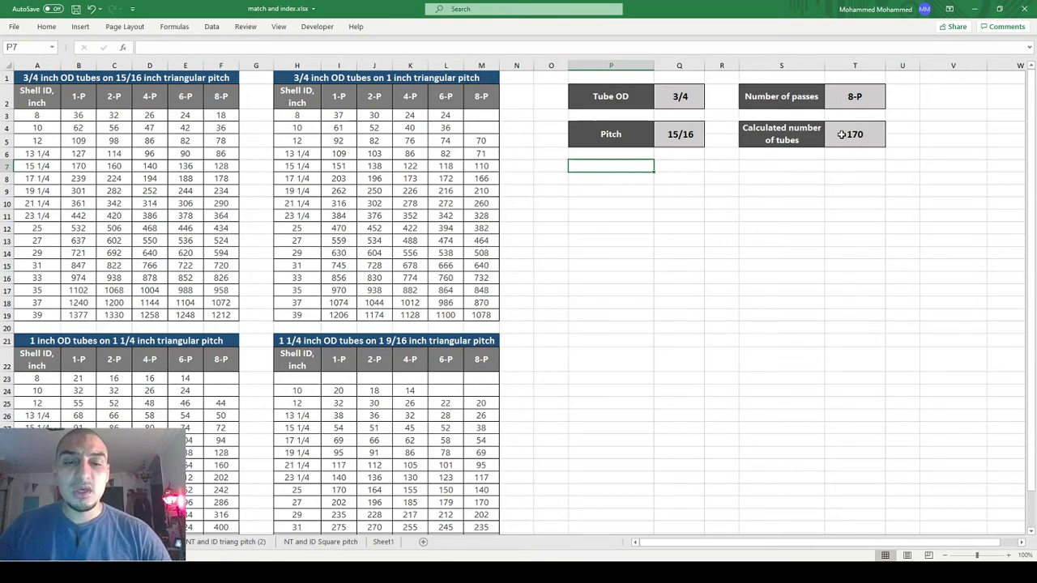
Copy the calculated number of tubes label and value cells to P7:Q8 and clear the pasted contents, keeping the formatting
key("Right")
key("Right")
key("Up")
key("Up")
key("Right")
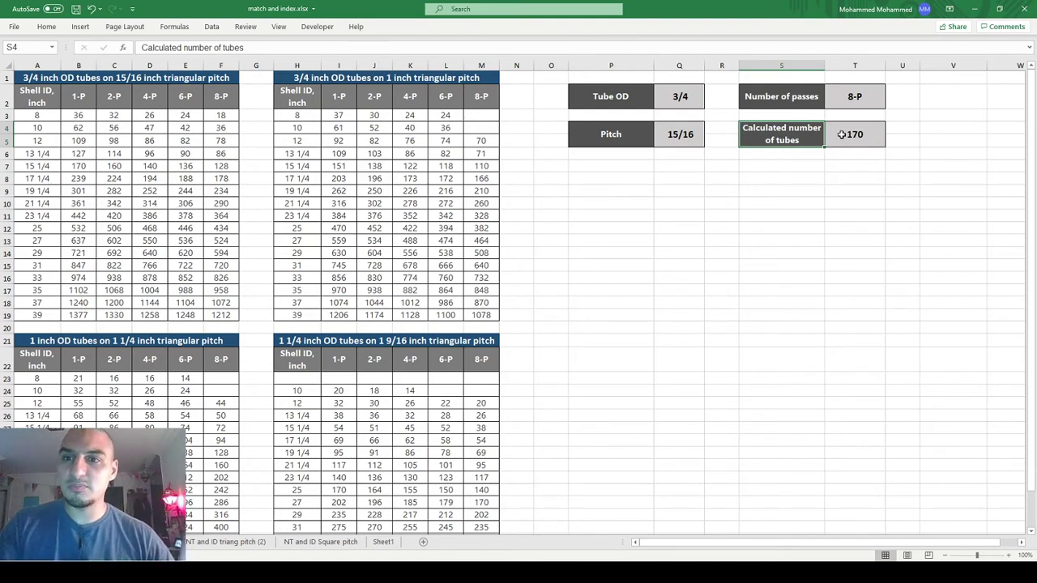
left_click(842, 135)
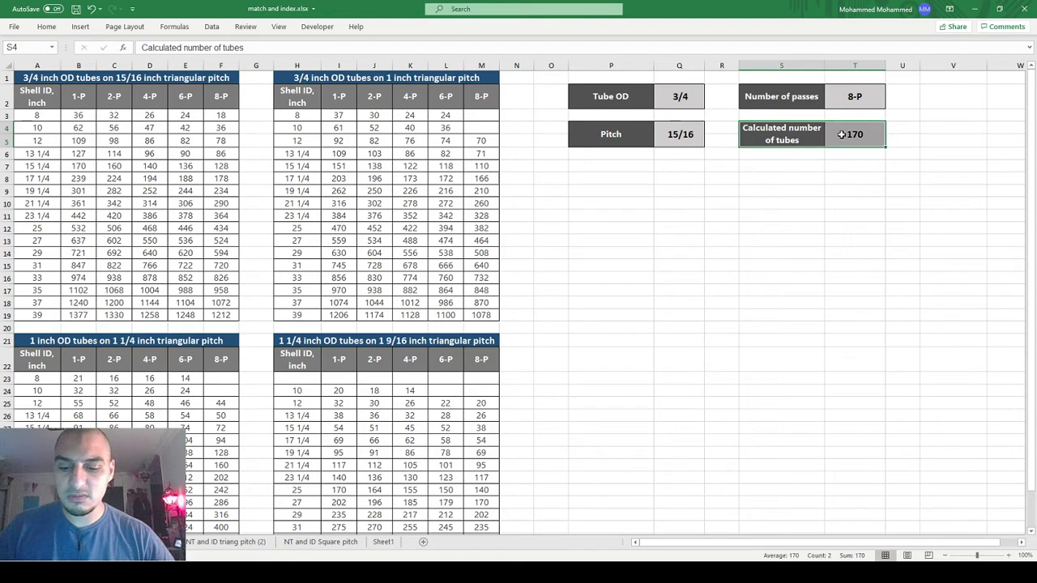
key("ctrl+c")
key("Down")
key("Down")
key("Left")
key("Left")
key("Left")
key("Left")
key("ctrl+v")
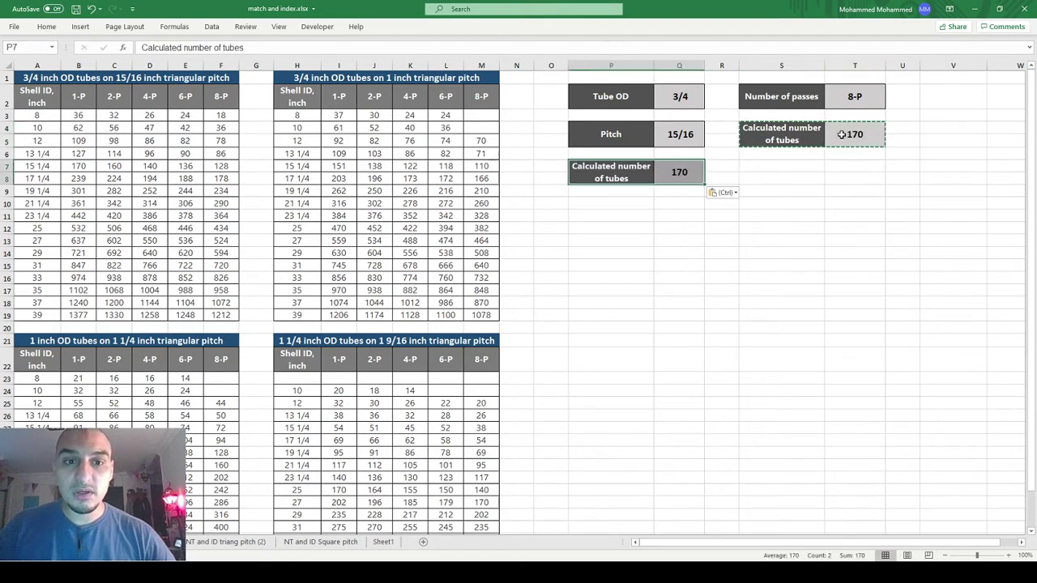
key("Delete")
key("Left")
key("Right")
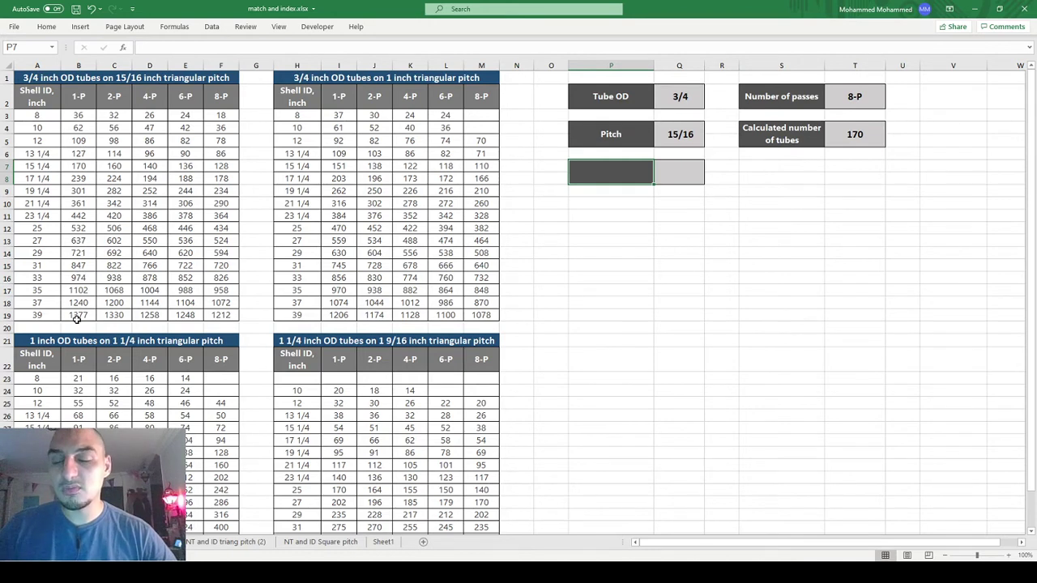
Set the calculated number of tubes to 180
left_click(839, 139)
type("180")
key("Return")
Label the blank dark cell P7 below Pitch "Actual number of tubes"
key("Down")
key("Left")
key("Left")
key("Left")
key("Left")
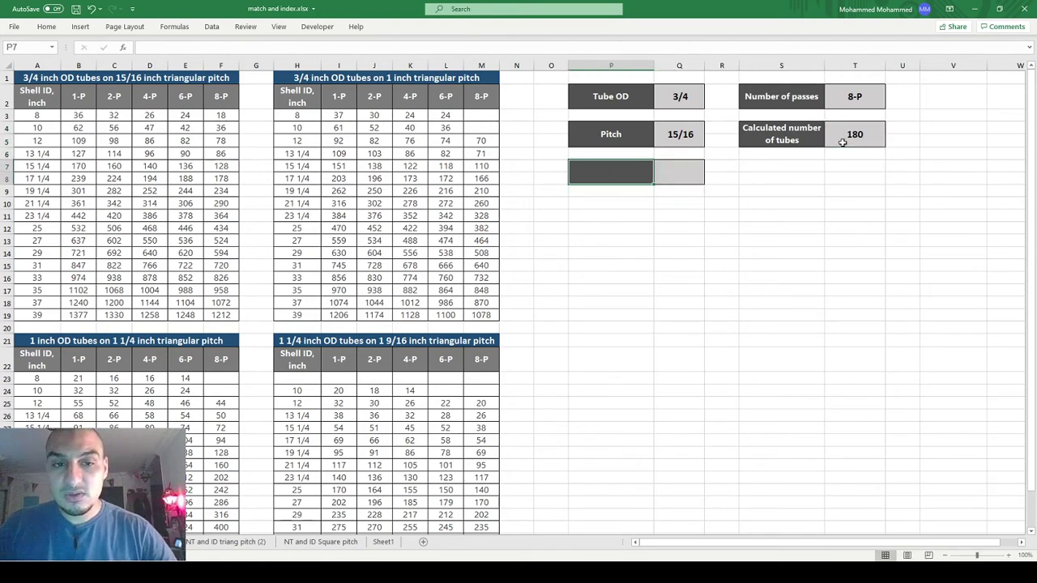
type("TeNum")
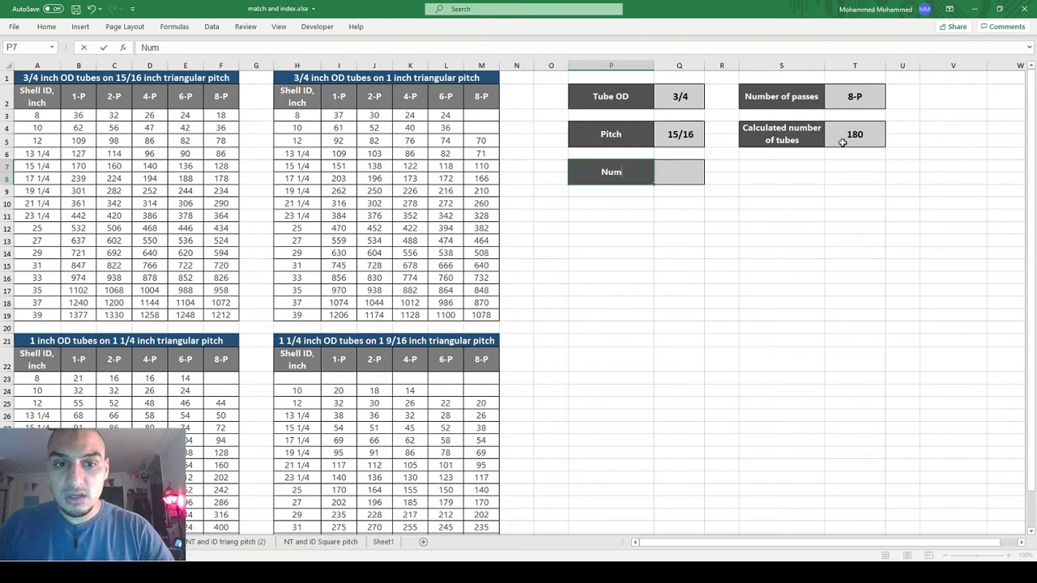
type("ber of tubes")
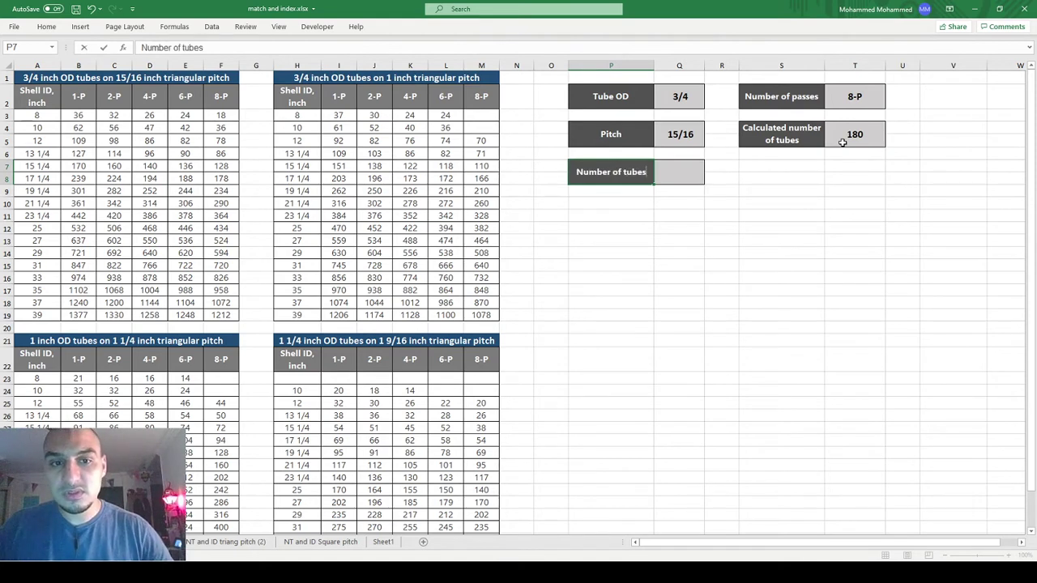
key("Left")
key("Right")
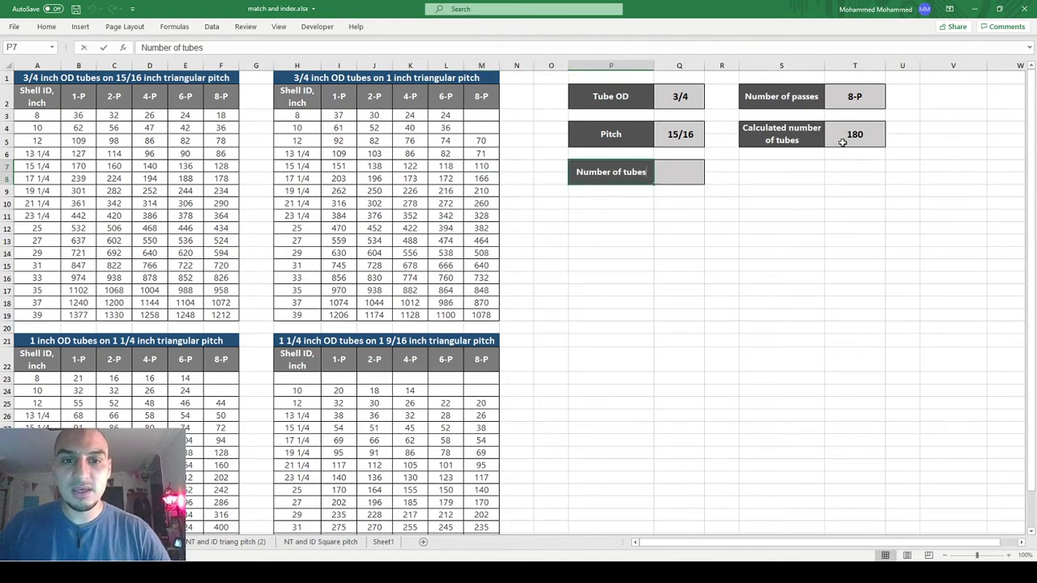
key("F2")
key("Home")
type("Act")
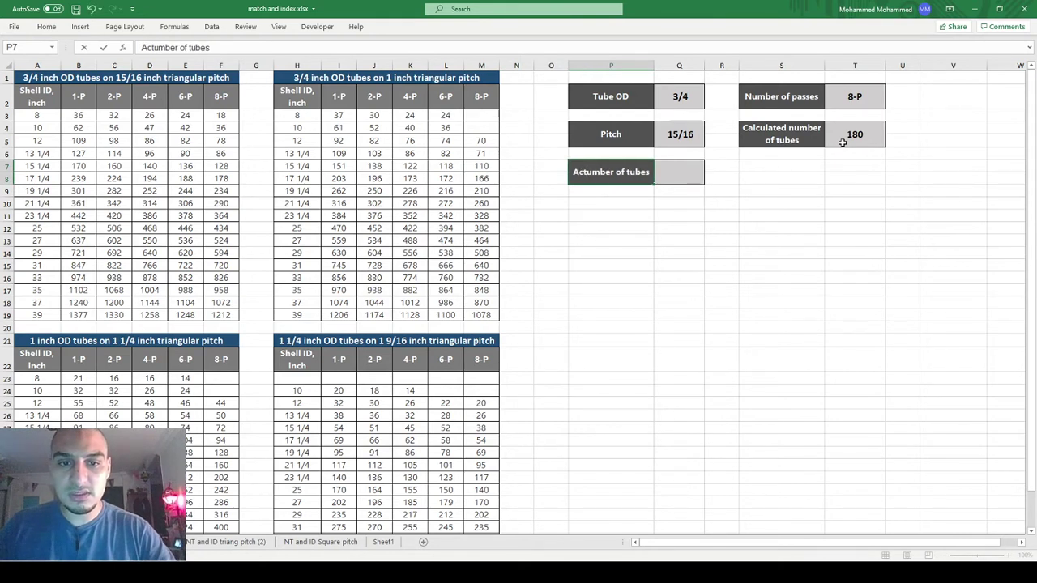
type("ual n")
key("Tab")
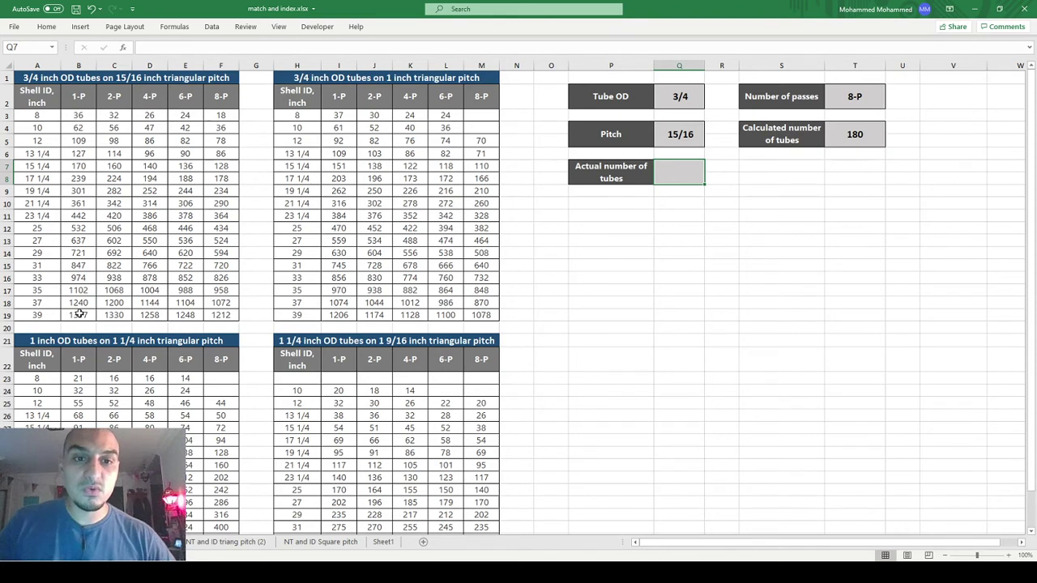
Enter =MATCH(TRUE,B3:B19>T4,0) in Q7 to locate the first 1-P tube count above the calculated number
type("=")
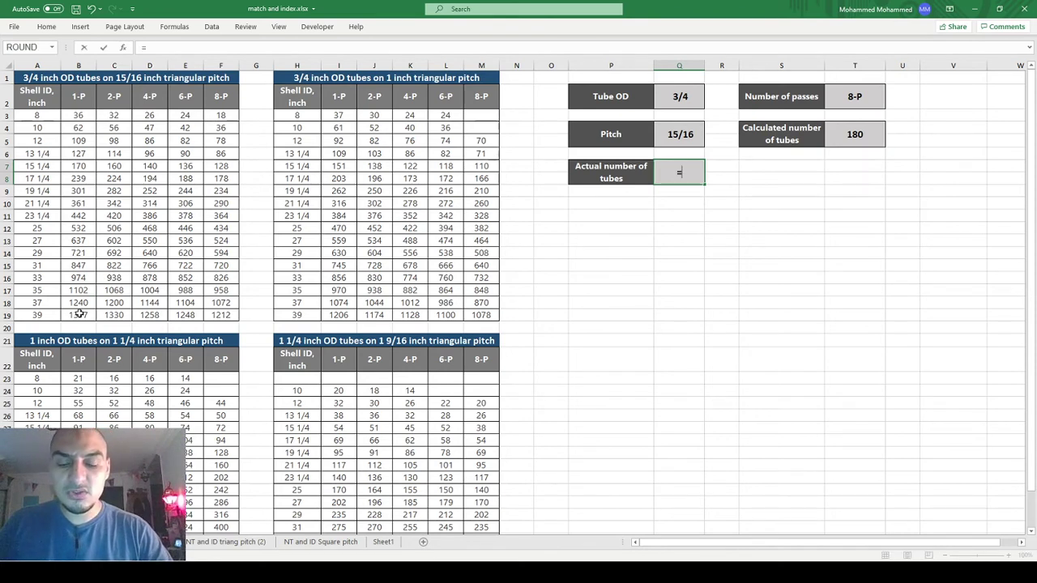
type("mat")
key("Tab")
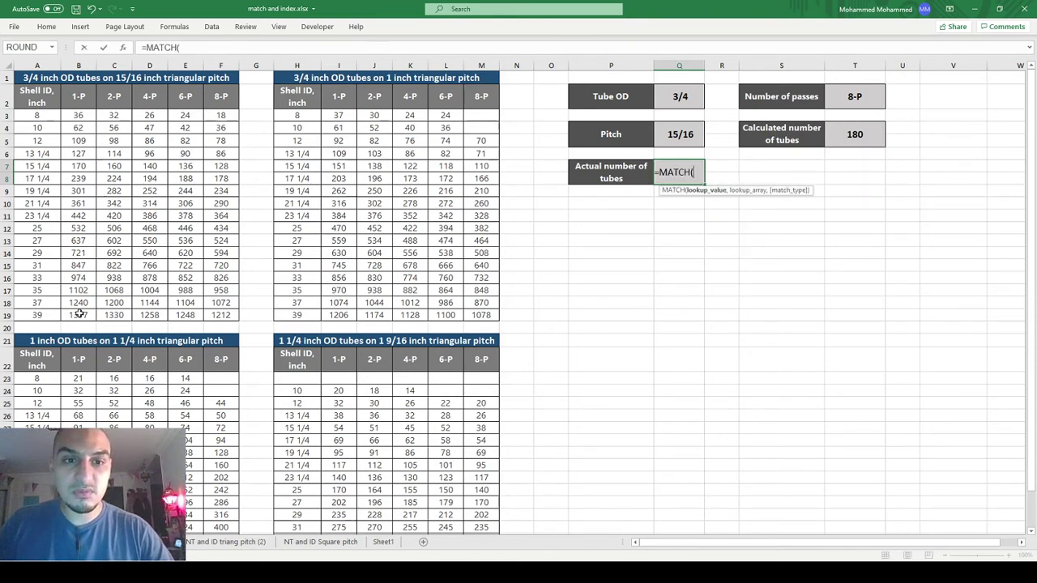
type("TUR")
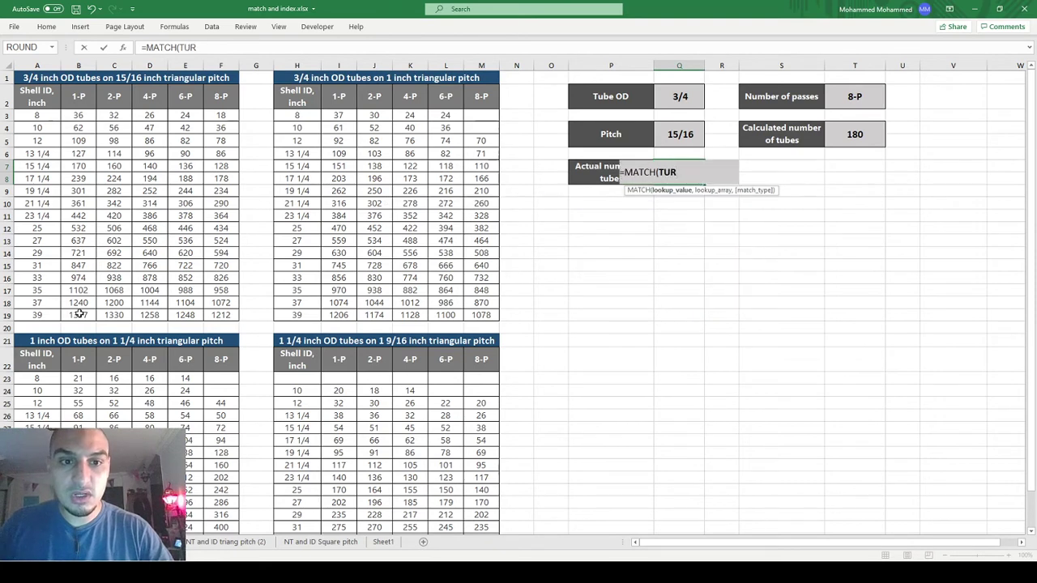
key("BackSpace")
key("BackSpace")
type("RUE,")
key("Left")
key("Left")
key("Left")
key("Left")
key("Left")
key("Left")
key("Left")
key("Left")
key("Left")
key("Left")
key("Left")
key("Left")
key("Left")
key("Left")
key("Up")
key("Up")
key("Up")
key("Up")
key("Left")
key("shift+Down")
key("shift+Down")
key("shift+Down")
key("shift+Down")
key("shift+Down")
key("shift+Down")
key("shift+Down")
key("shift+Down")
key("shift+Down")
key("shift+Down")
key("shift+Down")
key("shift+Down")
key("shift+Down")
key("shift+Down")
key("shift+Down")
key("shift+Down")
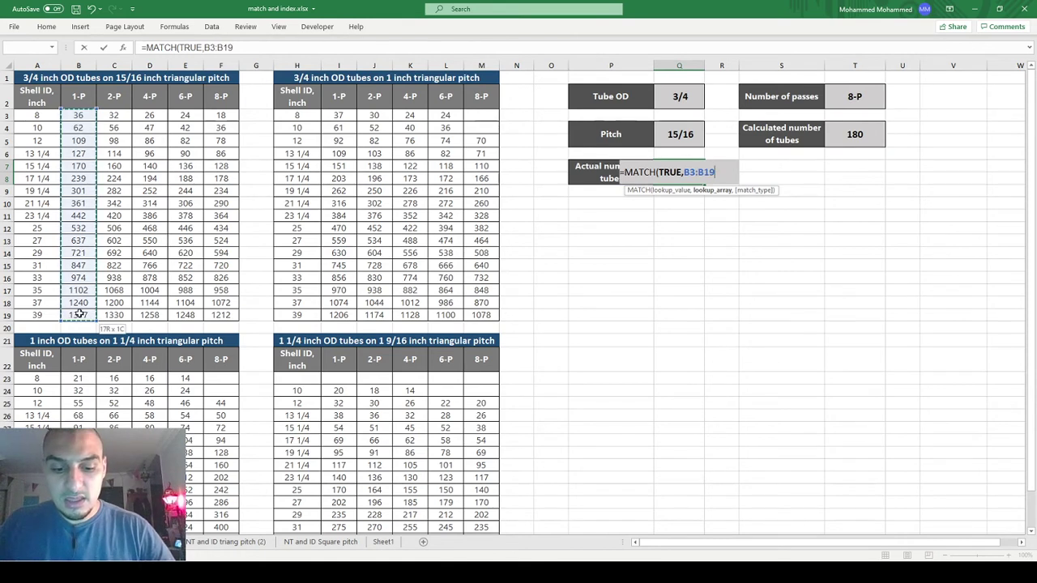
type(">")
key("Right")
key("Right")
key("Right")
key("Up")
key("Up")
key("Up")
type(",0)")
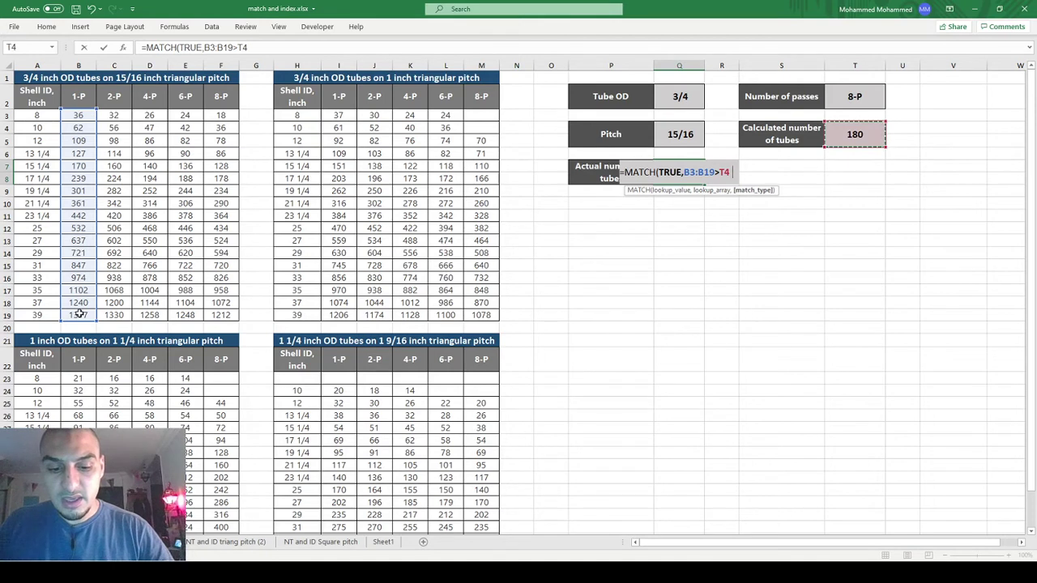
key("Return")
key("Left")
key("Left")
key("Up")
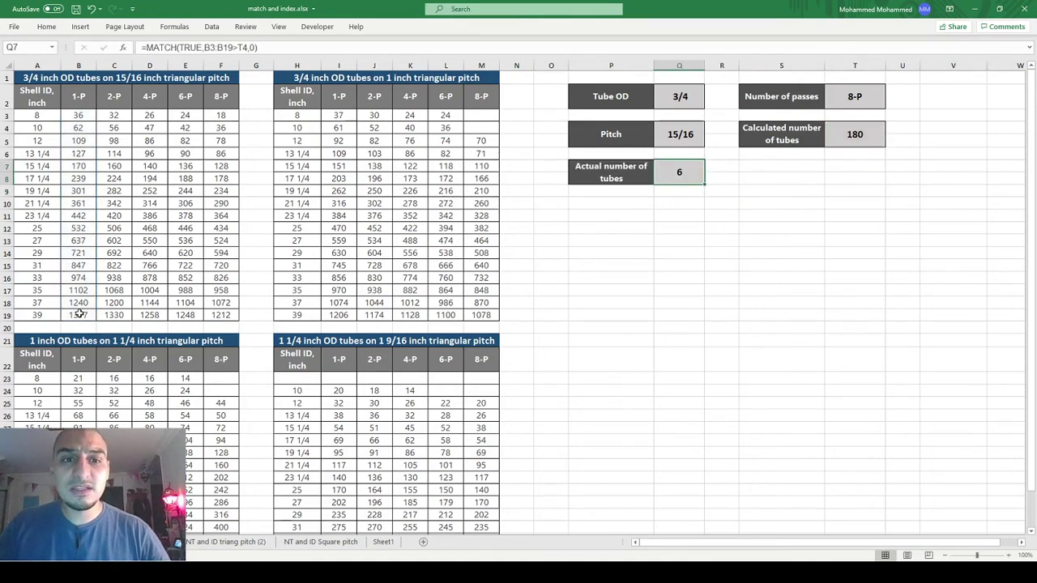
key("F2")
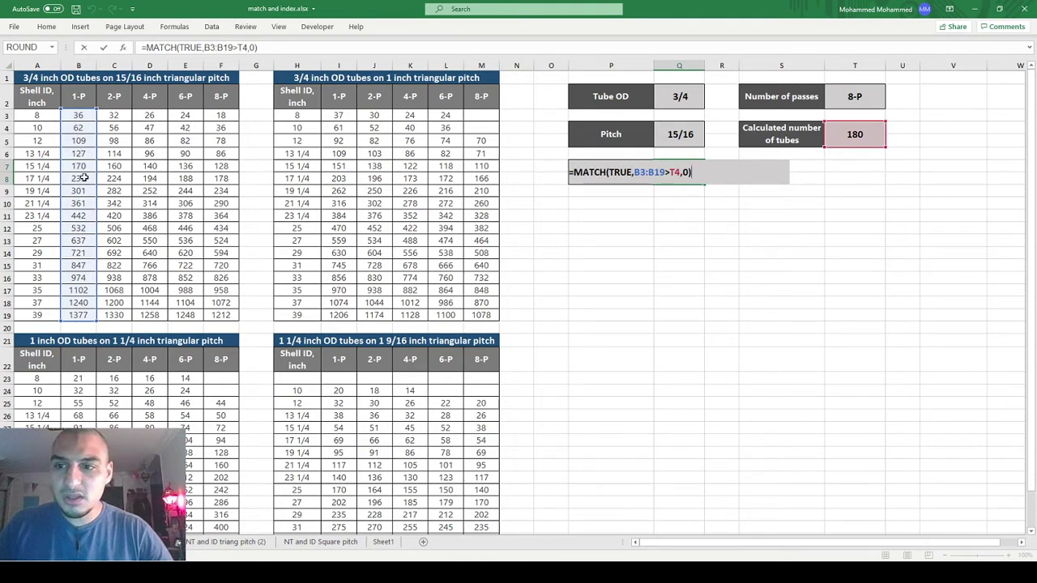
key("ctrl+Return")
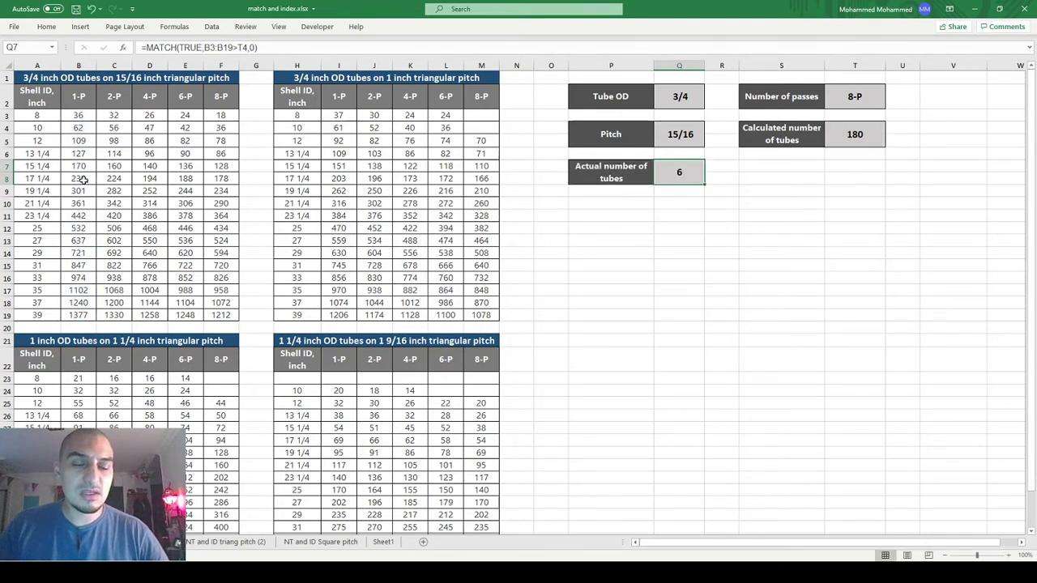
Change the label in P7 to "Location of the actual number of tubes"
key("Left")
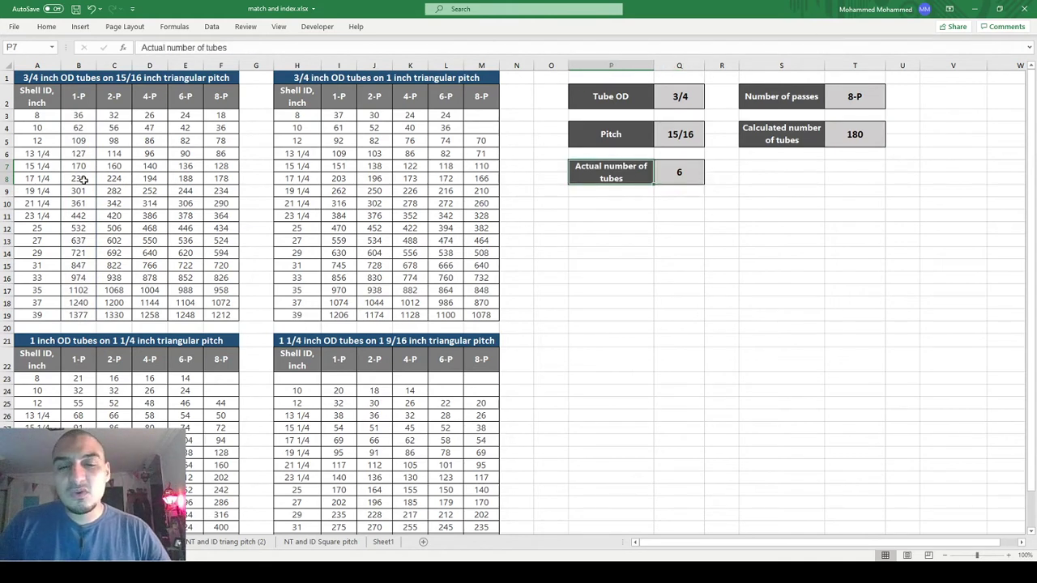
key("F2")
type("Location of the a")
key("Return")
key("Up")
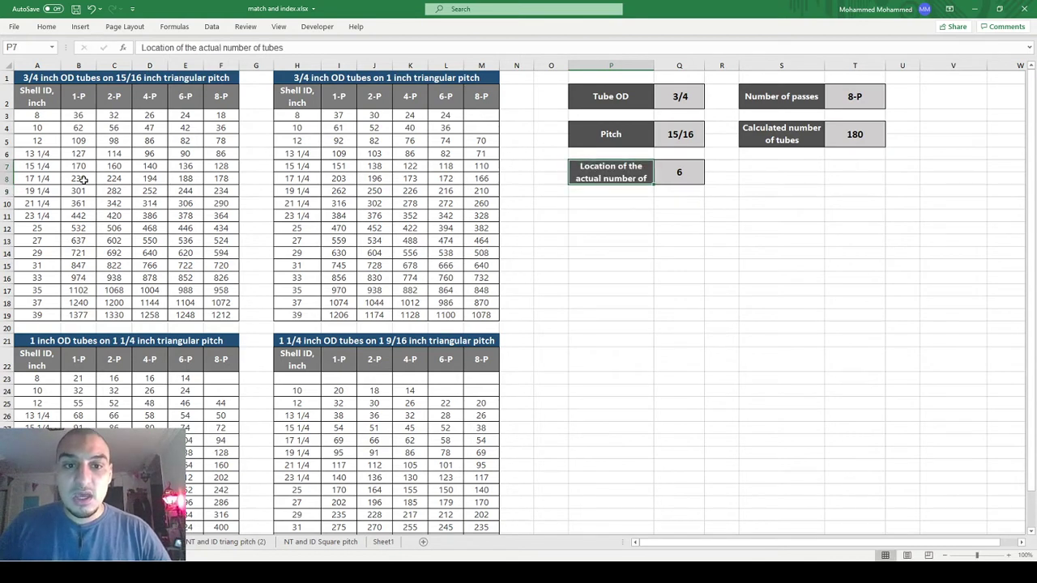
Copy the location label and its formula cell from P7:Q8 to the block starting at P10
key("shift+Right")
key("ctrl+c")
key("Down")
key("Down")
key("Down")
key("ctrl+v")
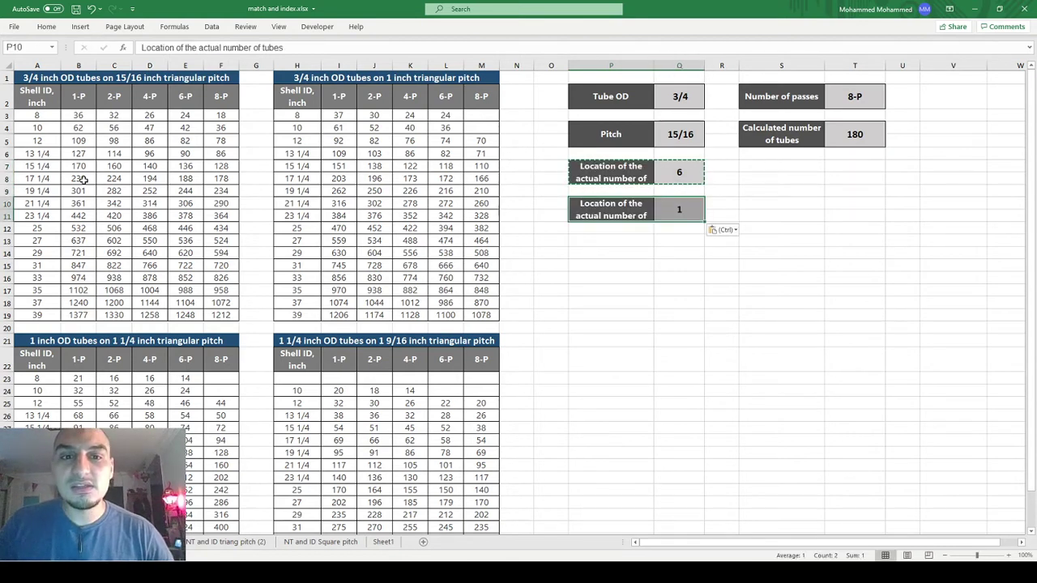
Change the copied label in P10 to "Actual number of tubes"
key("F2")
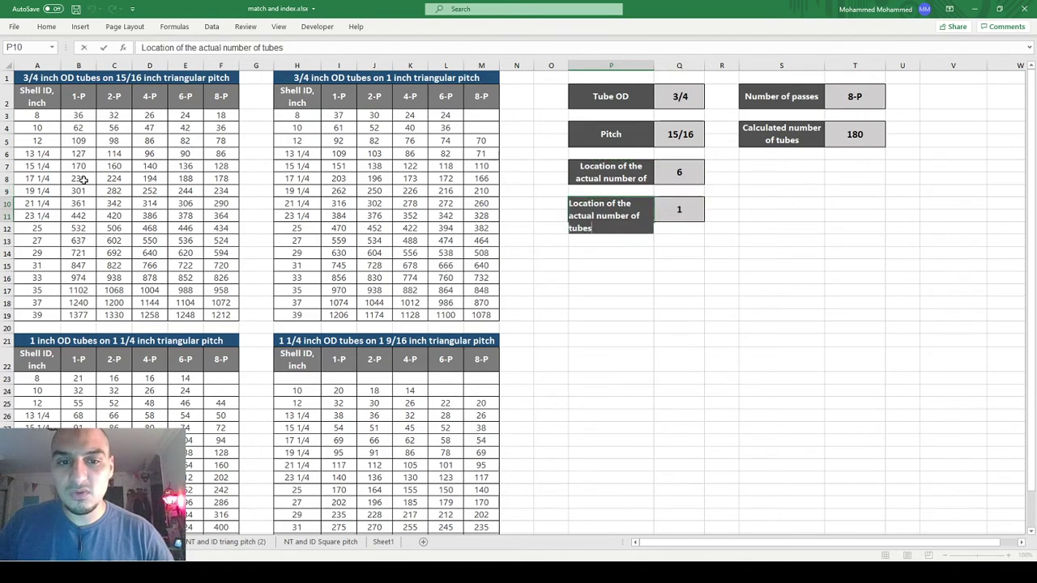
key("ctrl+Home")
key("shift+End")
type("Actual")
key("Tab")
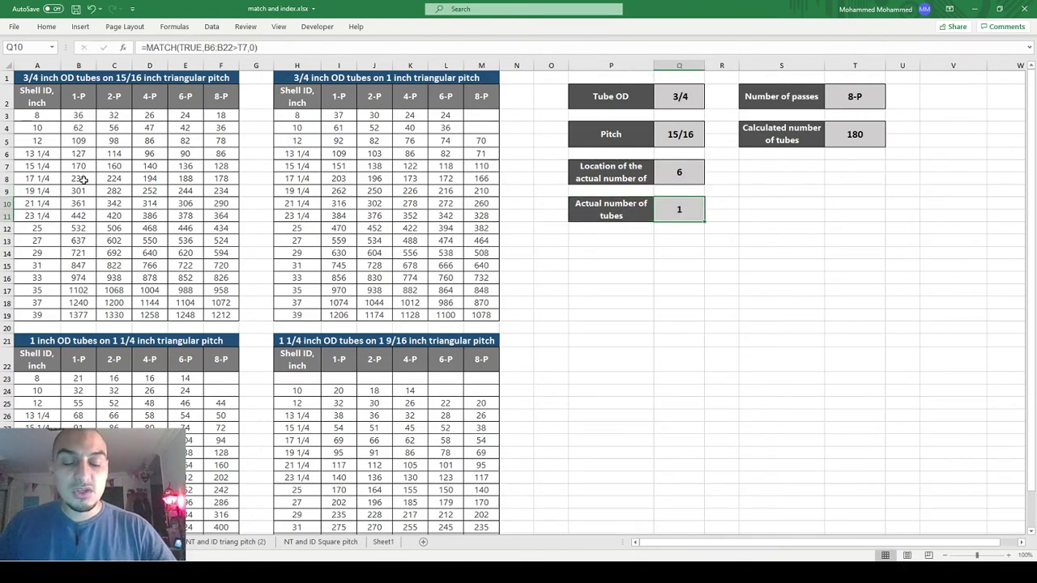
Replace the copied formula in Q10 with =INDEX(B3:B19,Q7) to return the 1-P tube count at the matched location
key("Delete")
type("=inde")
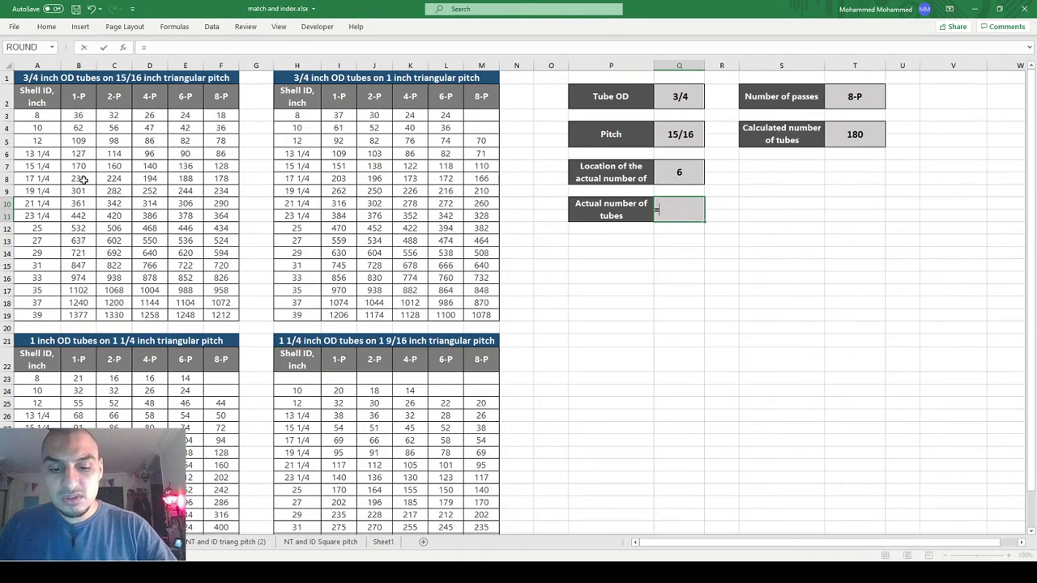
key("Tab")
key("Left")
key("Left")
key("Left")
key("Left")
key("Left")
key("Left")
key("Left")
key("Left")
key("Left")
key("Left")
key("Left")
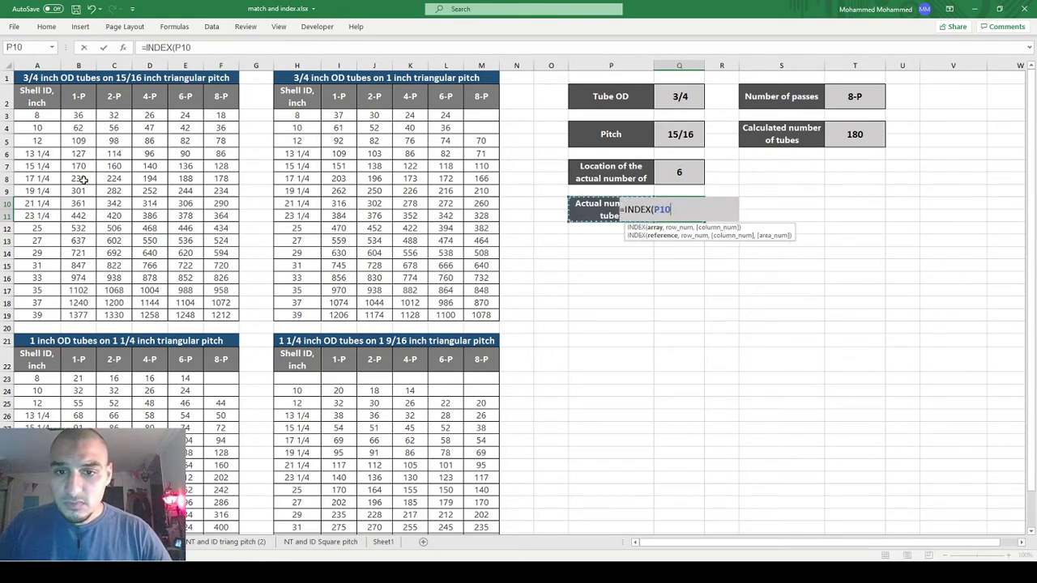
key("Up")
key("Up")
key("Left")
key("Up")
key("Up")
key("ctrl+shift+Down")
type(",")
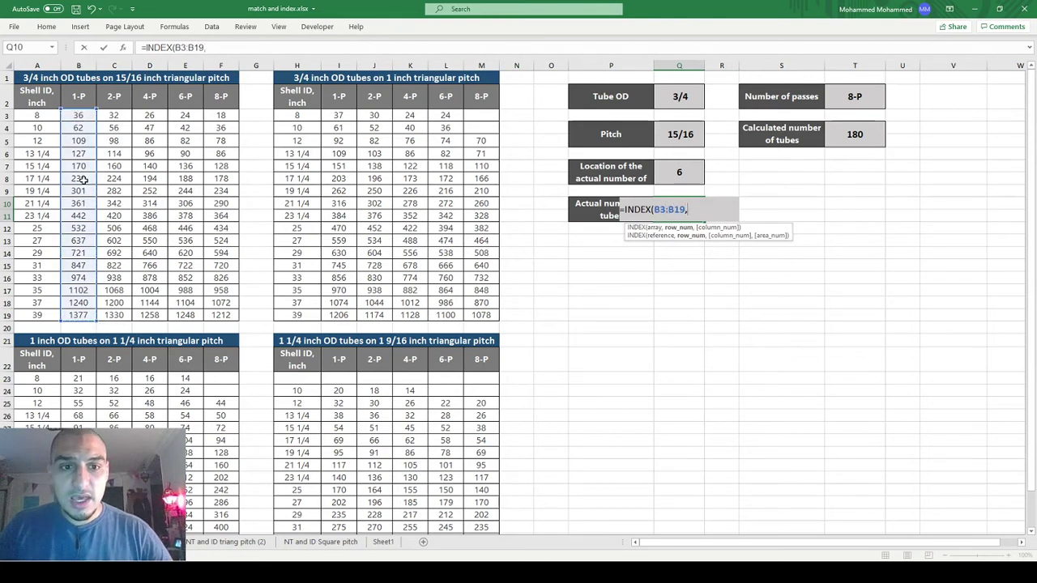
key("Up")
key("Up")
key("Up")
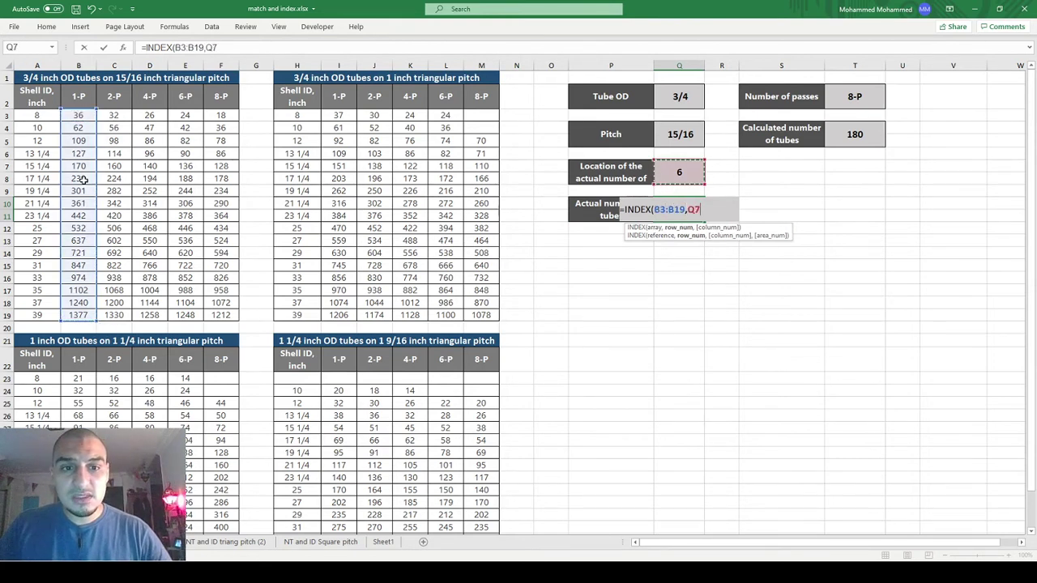
key("Return")
key("Up")
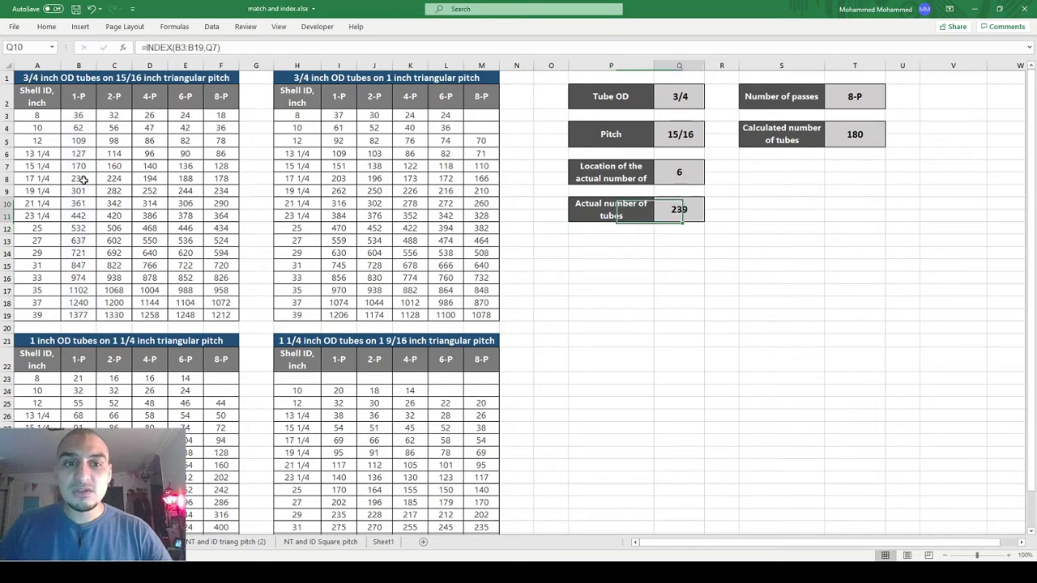
key("F2")
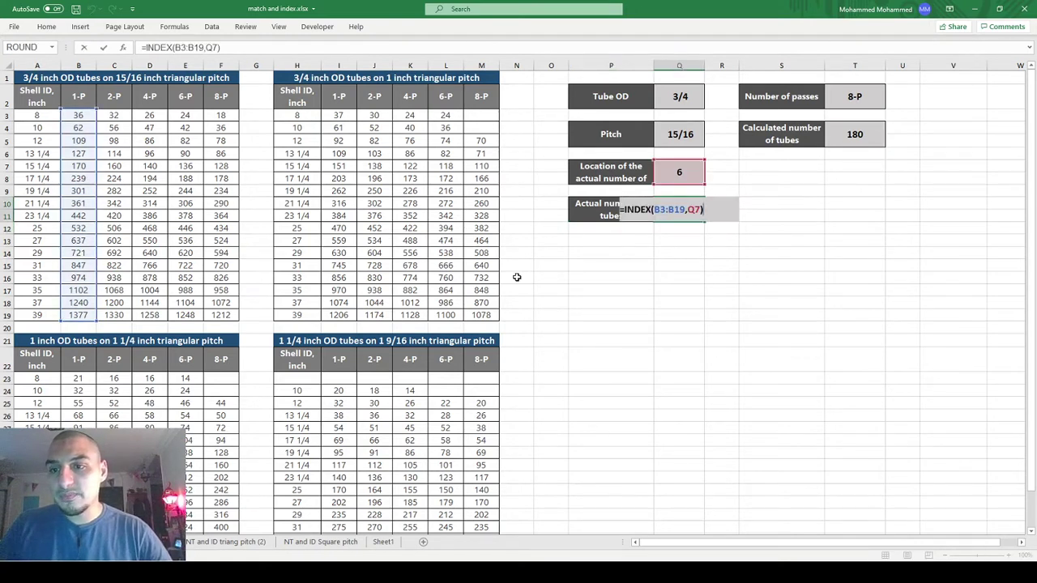
key("Escape")
Set the calculated number of tubes to 240 and check the result against the 1-P column of the first table
key("Right")
key("Right")
key("Right")
key("Up")
key("Up")
key("Up")
key("Up")
key("Up")
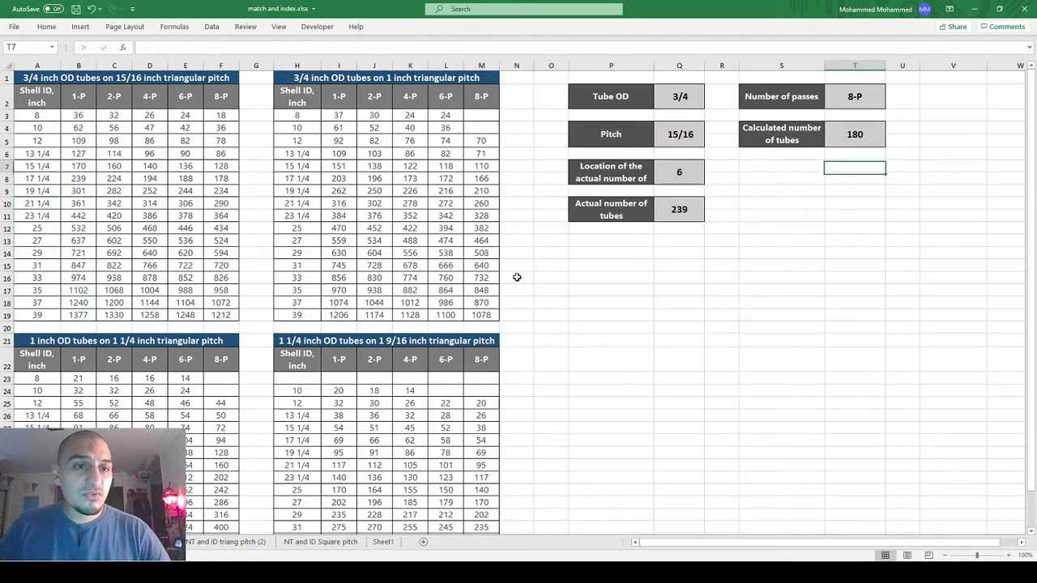
type("240")
key("Return")
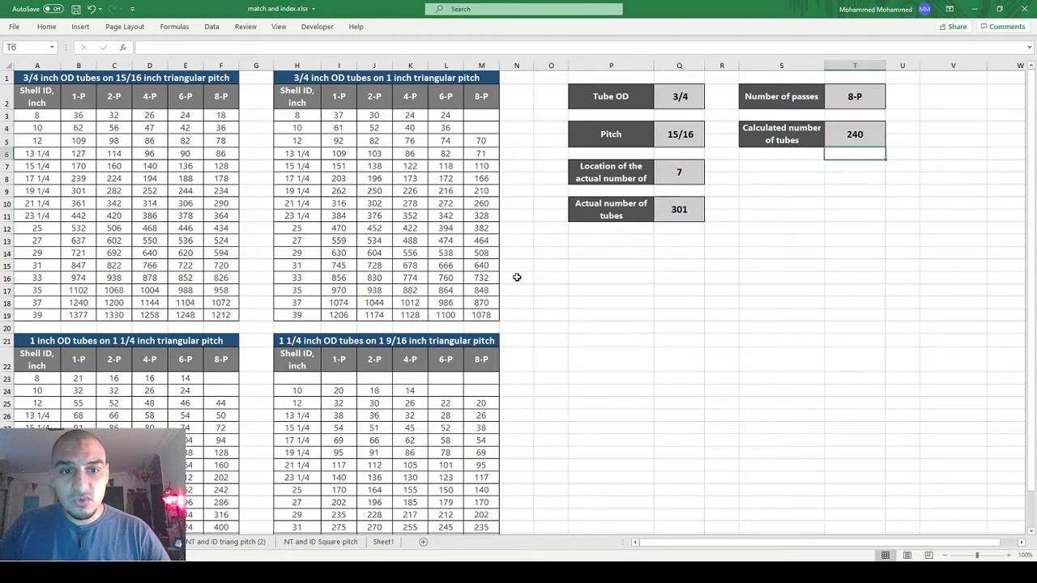
left_click(79, 189)
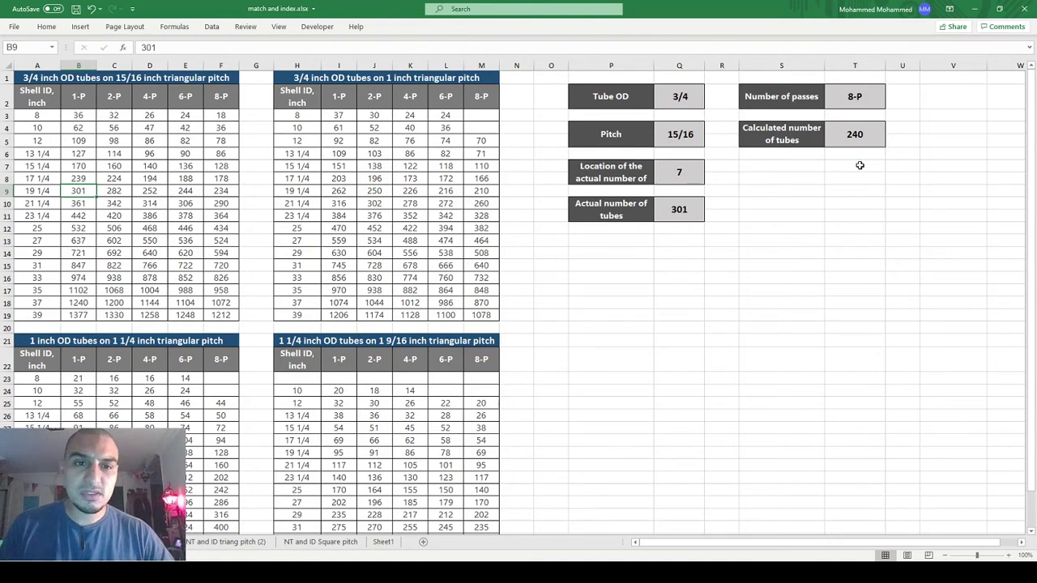
Copy the actual number of tubes label and its formula cell from P10:Q11 to the block starting at P13
key("Right")
key("Right")
key("Right")
key("Right")
key("Right")
key("Right")
key("Right")
key("Right")
key("Right")
key("Right")
key("Right")
key("Right")
key("Right")
key("Right")
key("Right")
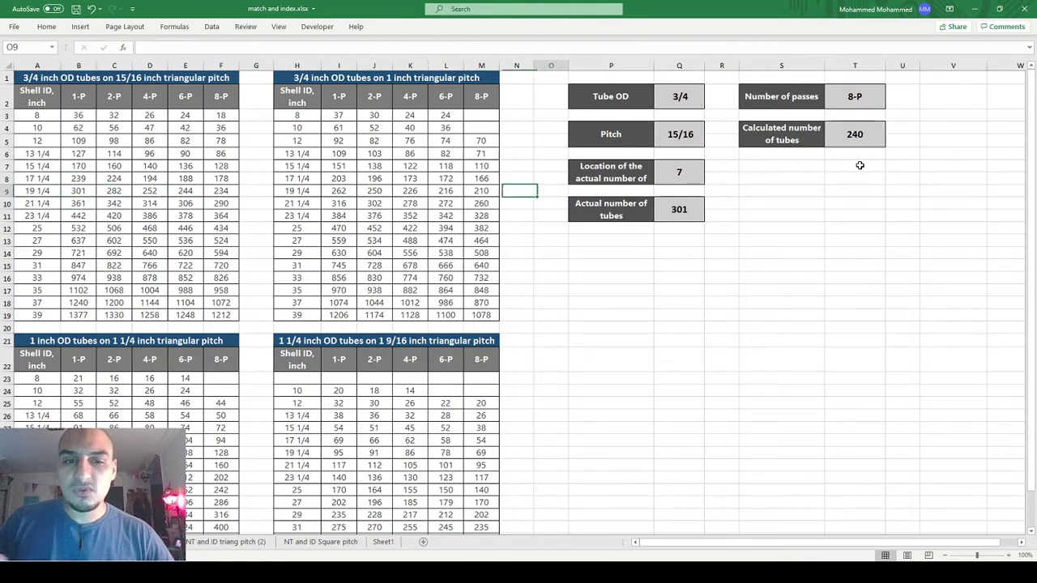
key("Down")
key("Down")
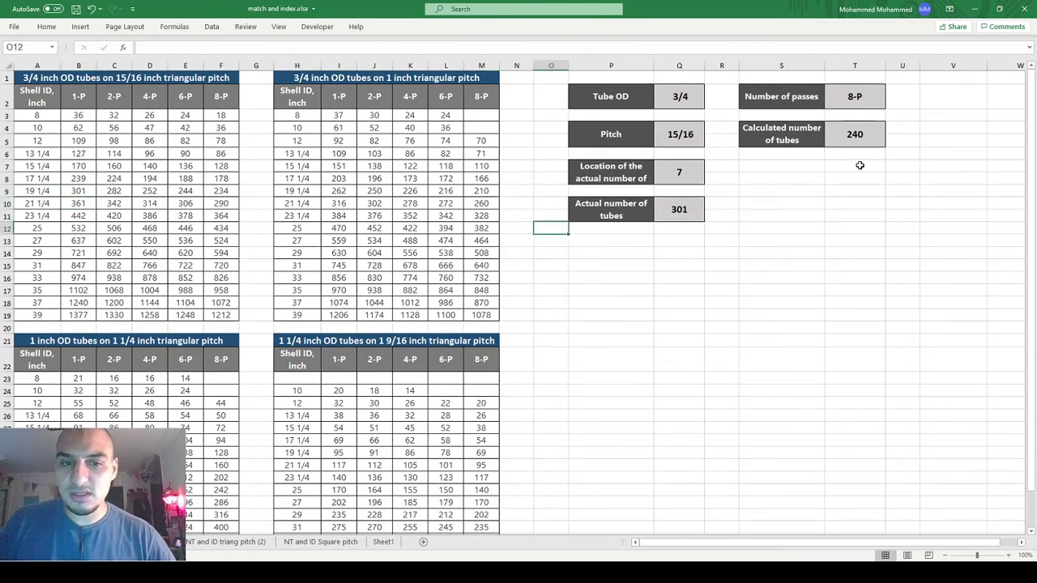
key("Left")
key("Down")
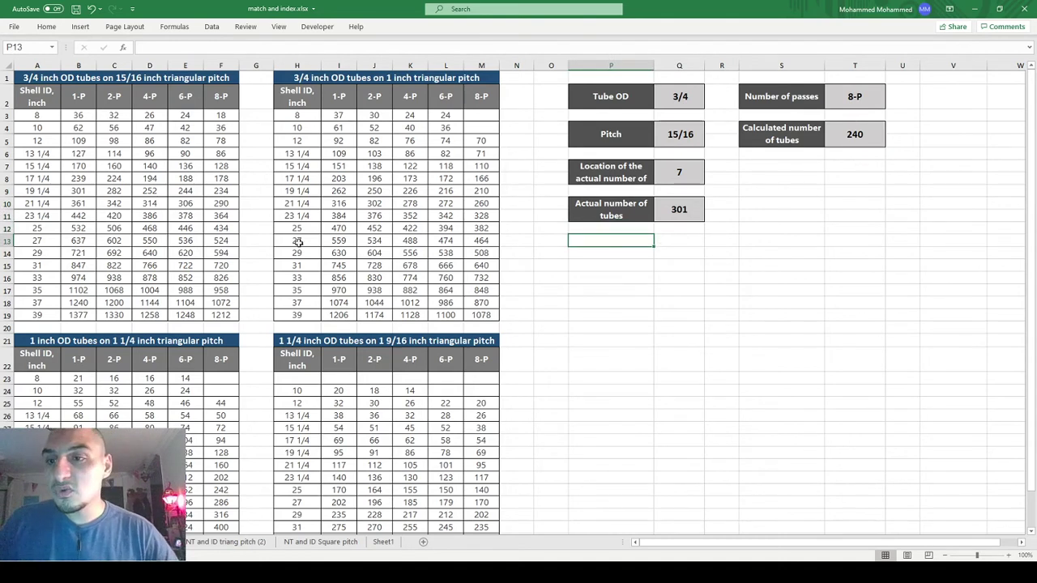
key("Up")
key("Up")
key("shift+Right")
key("ctrl+c")
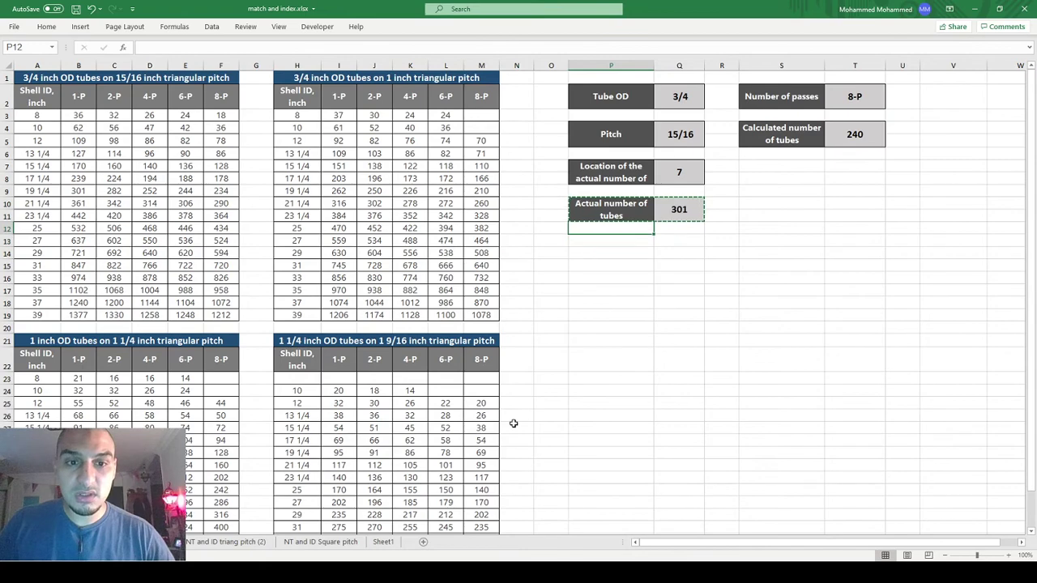
key("ctrl+Down")
key("ctrl+Up")
key("Up")
key("Up")
key("Up")
key("Up")
key("Up")
key("Up")
key("Down")
key("Down")
key("Down")
key("Down")
key("Down")
key("Down")
key("Down")
key("ctrl+v")
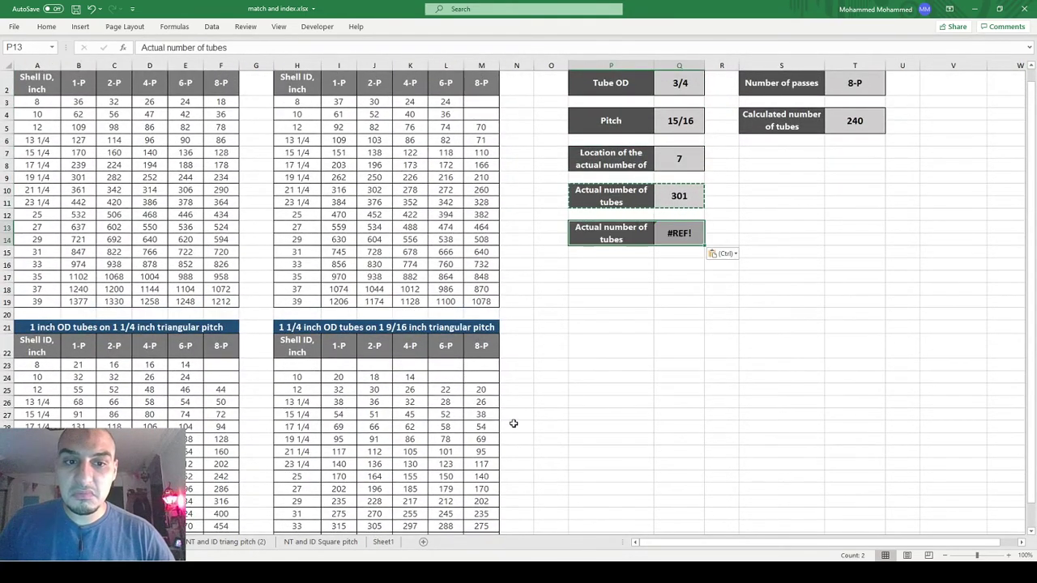
Change the copied formula in Q13 to =INDEX(A3:A19,Q7) so it looks up the shell ID at the matched location
key("Right")
key("F2")
key("Left")
key("Left")
key("Left")
key("Left")
key("Left")
key("Left")
key("Left")
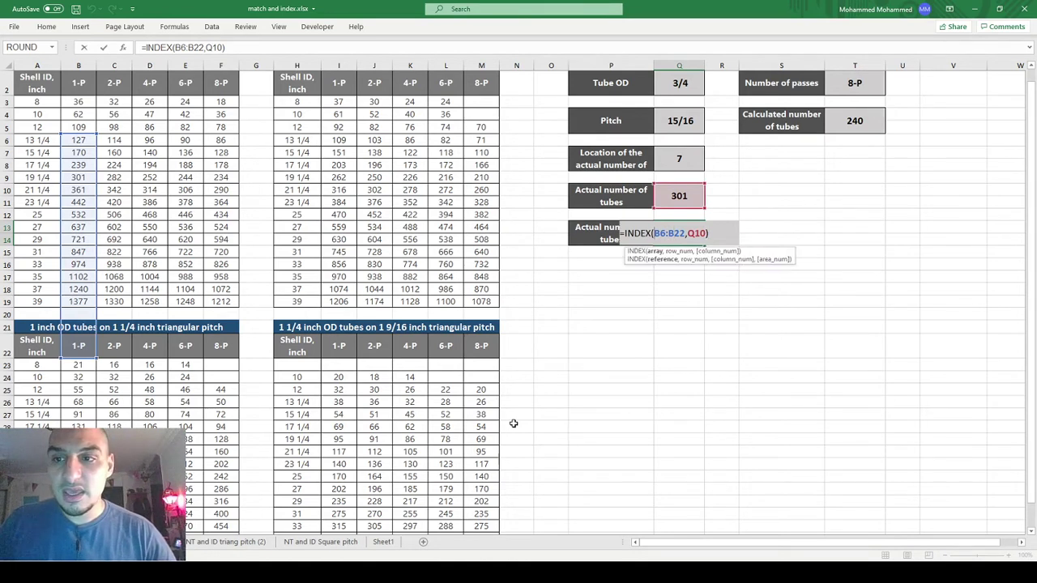
left_click_drag(95, 210, 46, 192)
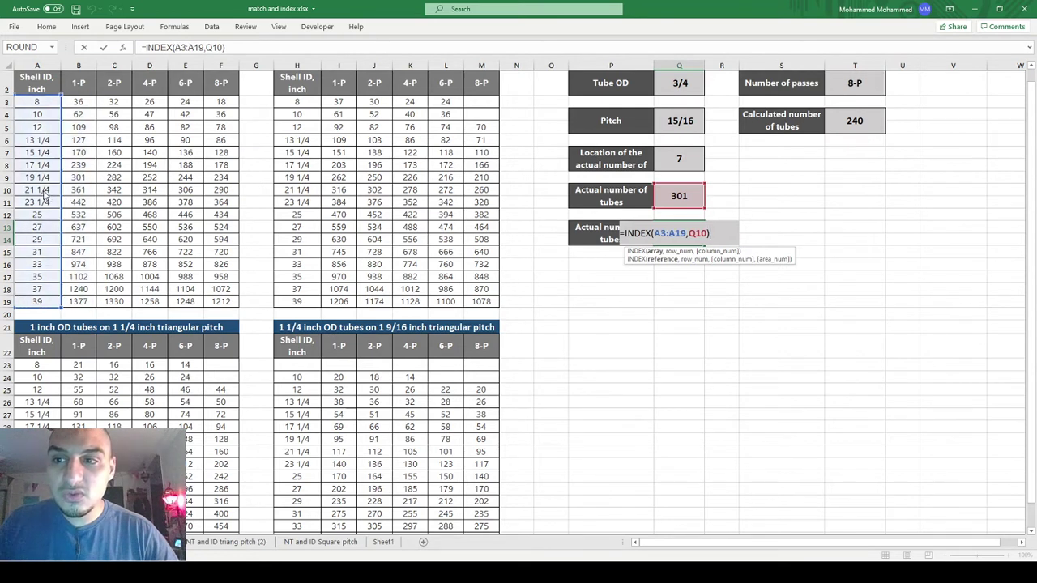
left_click_drag(671, 178, 672, 154)
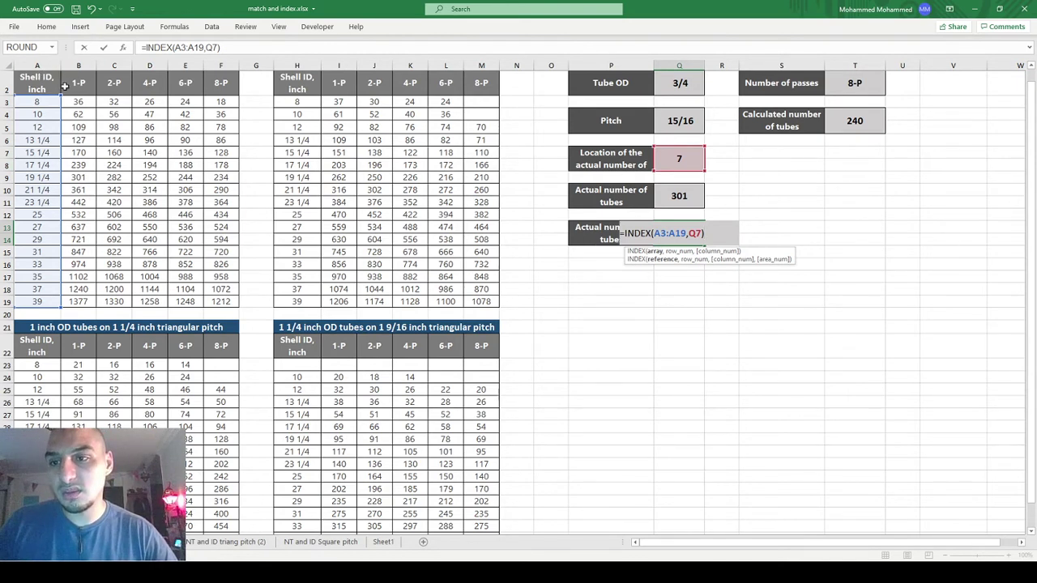
key("Return")
key("Up")
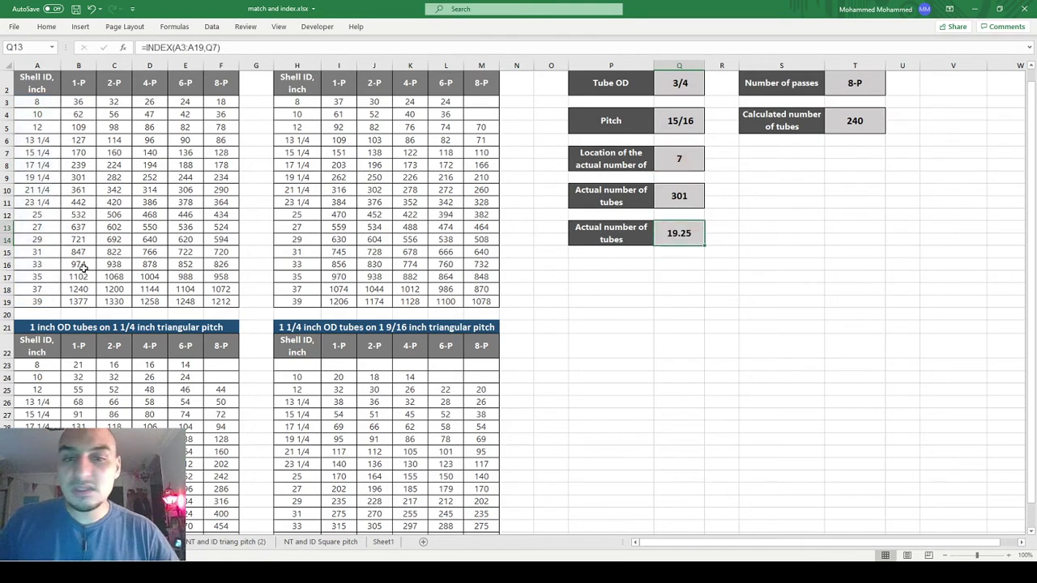
Examine the INDEX formula in Q13 and the MATCH formula in Q7 that it relies on
key("F2")
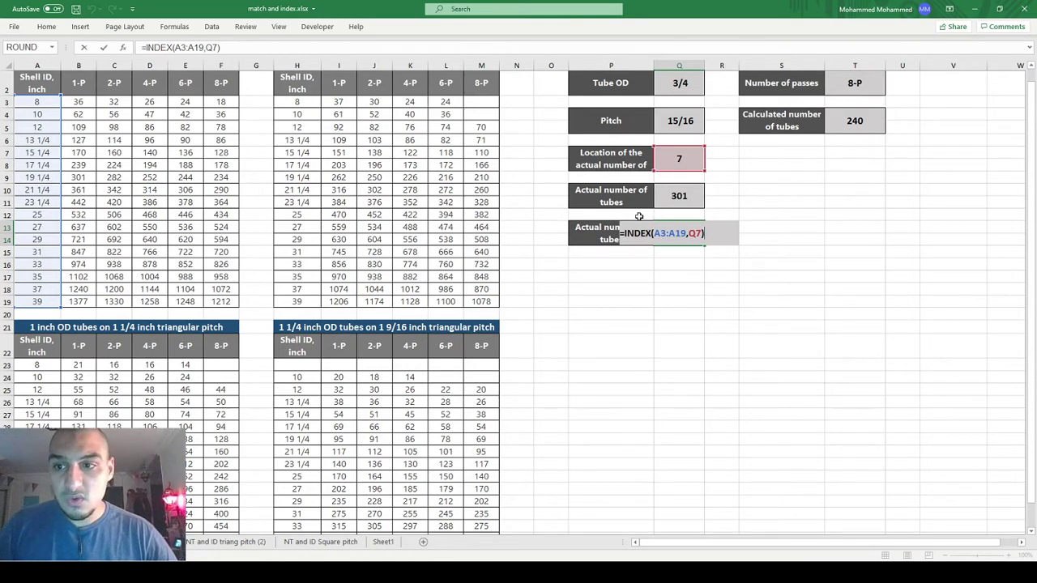
key("Return")
key("Up")
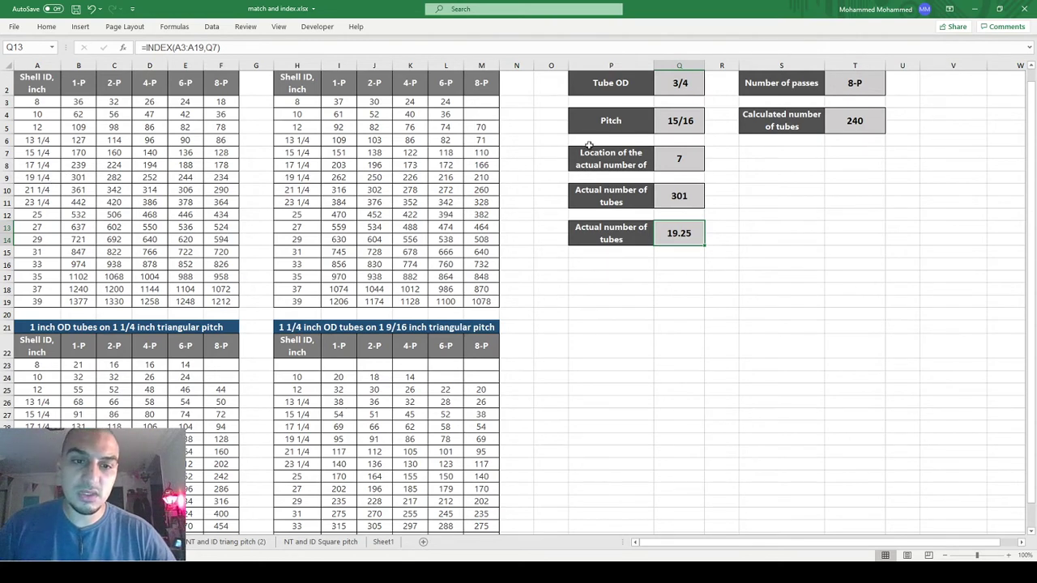
double_click(685, 157)
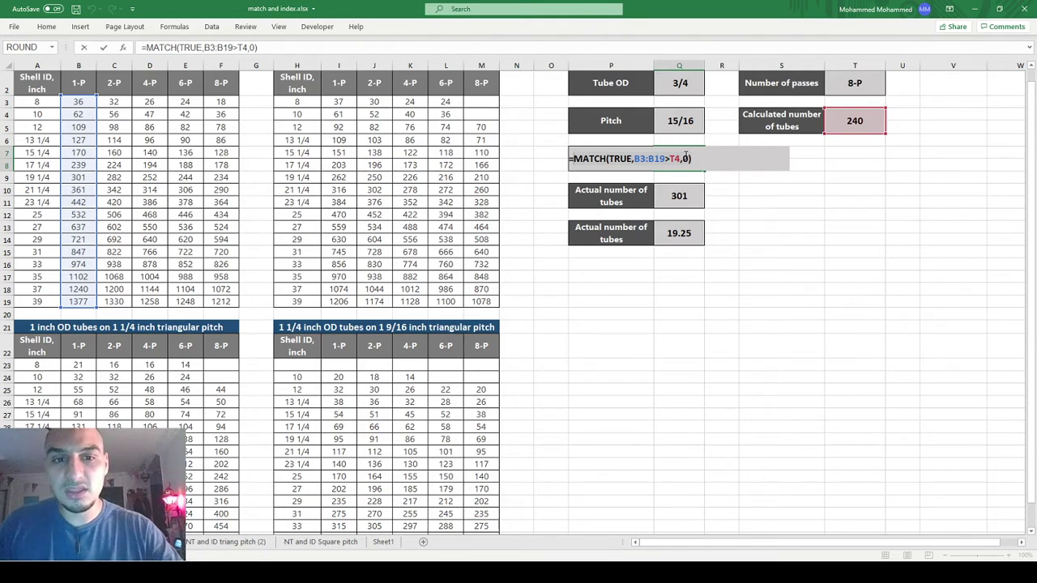
key("ctrl+Return")
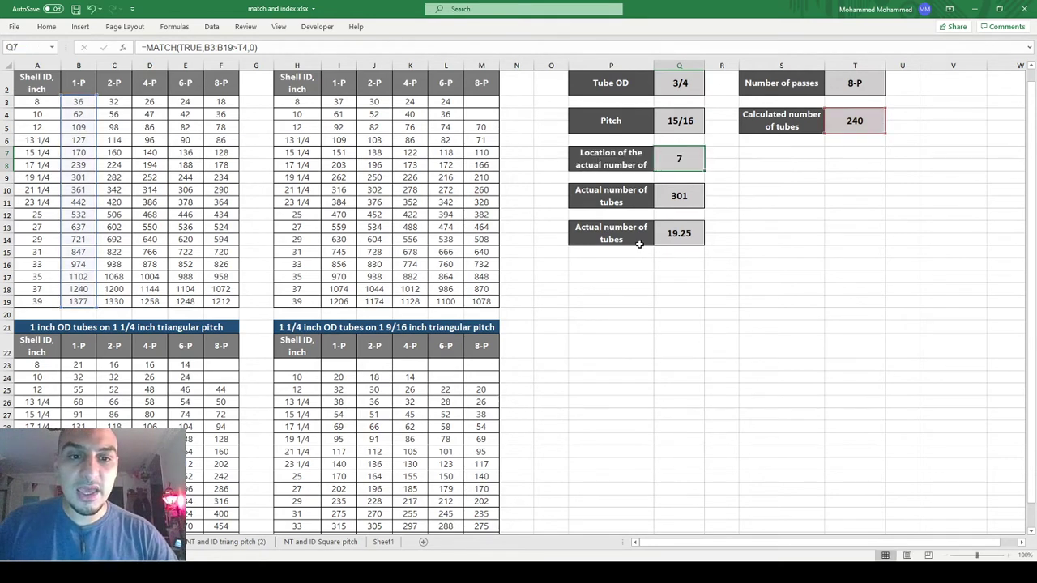
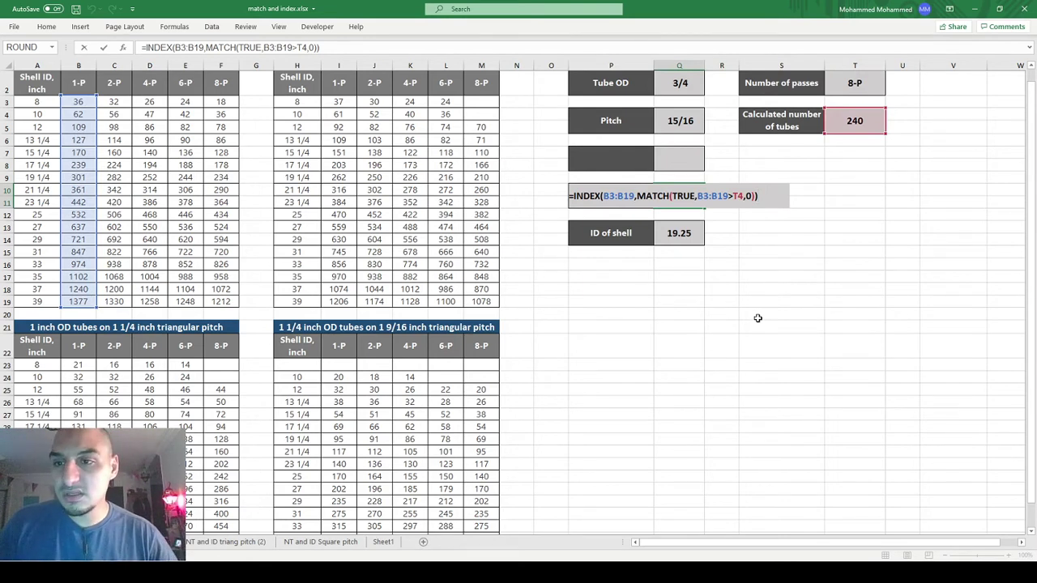
Check the combined INDEX and MATCH formulas for the actual number of tubes in Q10 and the shell ID in Q13
key("Return")
key("Down")
key("F2")
key("Escape")
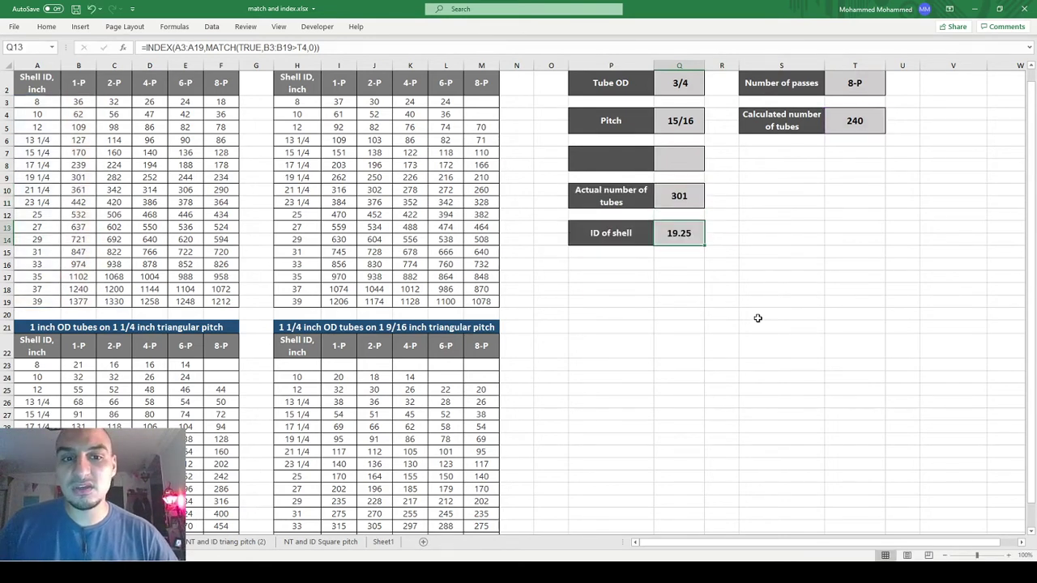
Label the empty header cell P7 "Passes offset value"
key("Up")
key("Up")
key("Up")
key("Up")
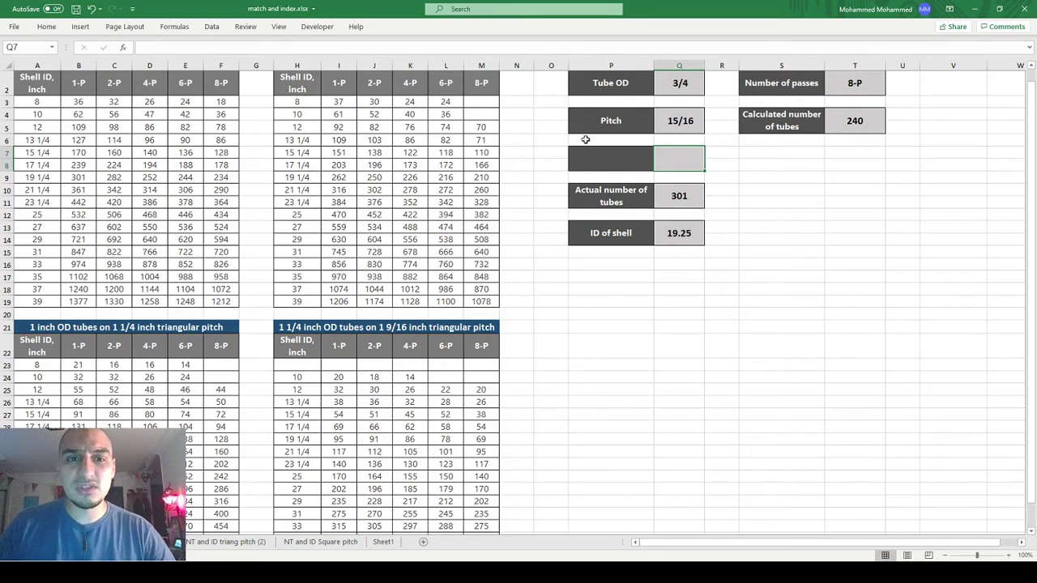
left_click(607, 154)
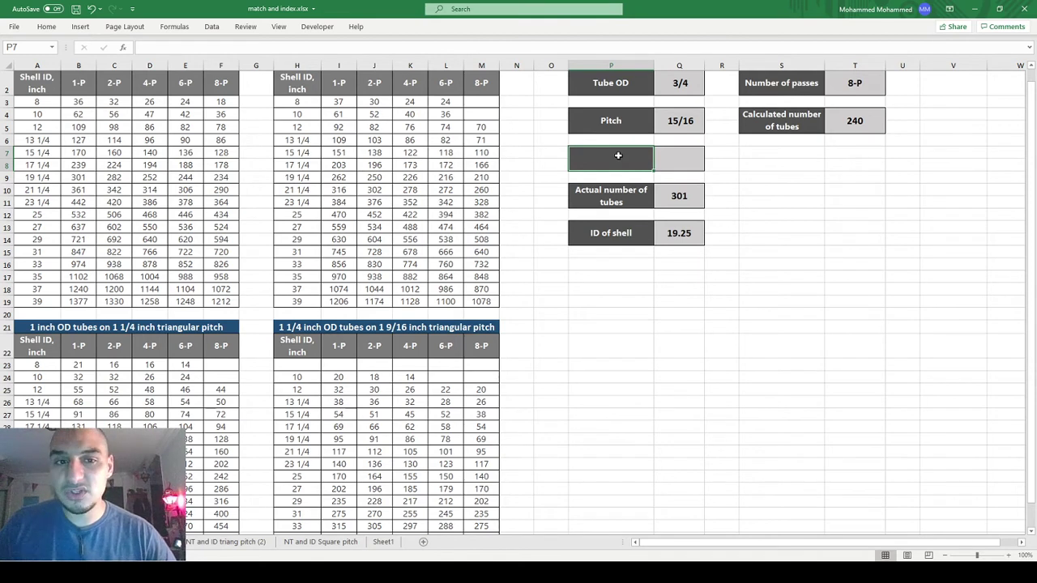
type("Offset")
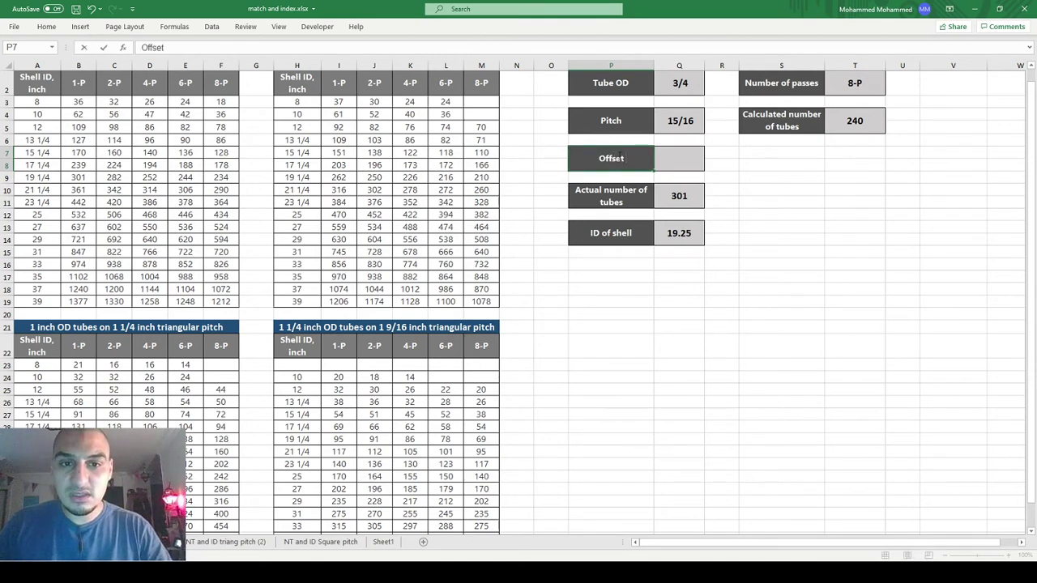
type(" value")
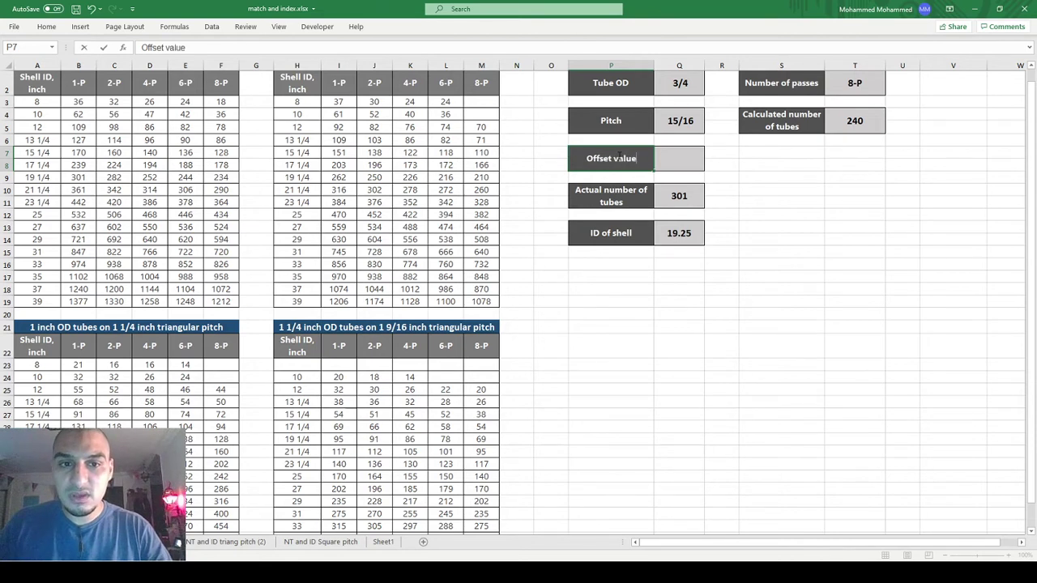
key("Home")
key("shift+Right")
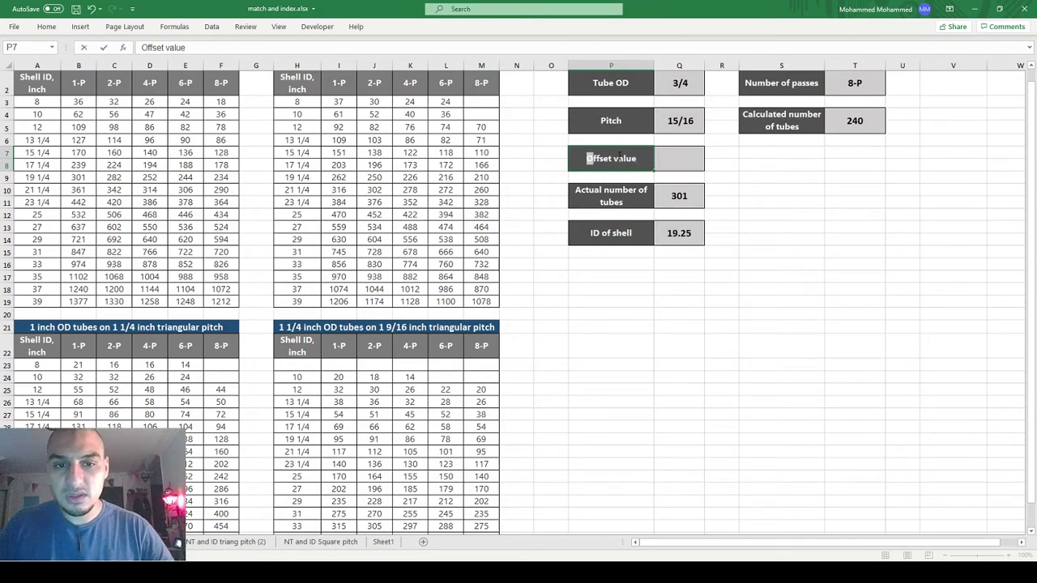
type("Passes o")
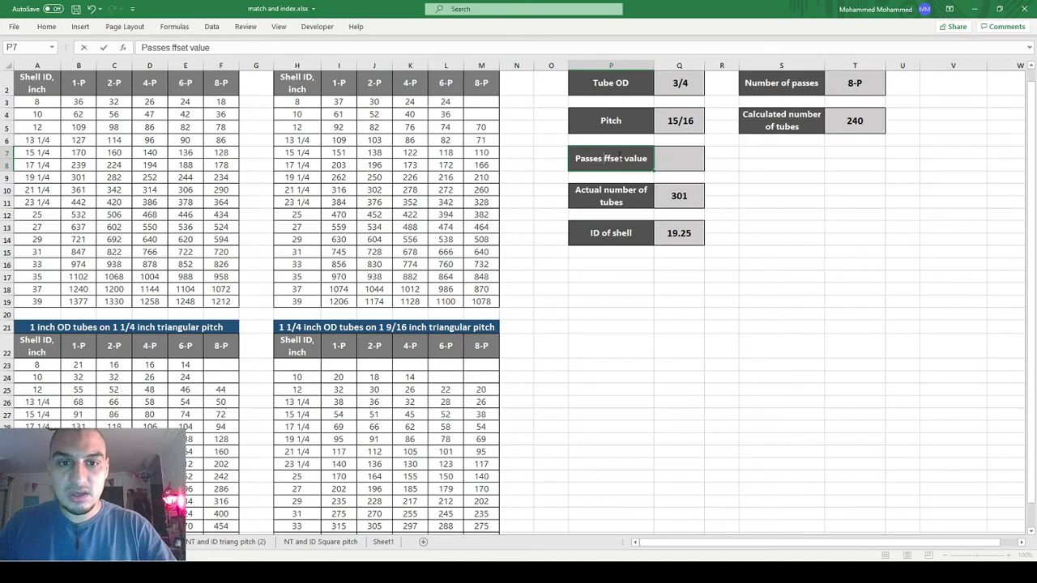
key("Tab")
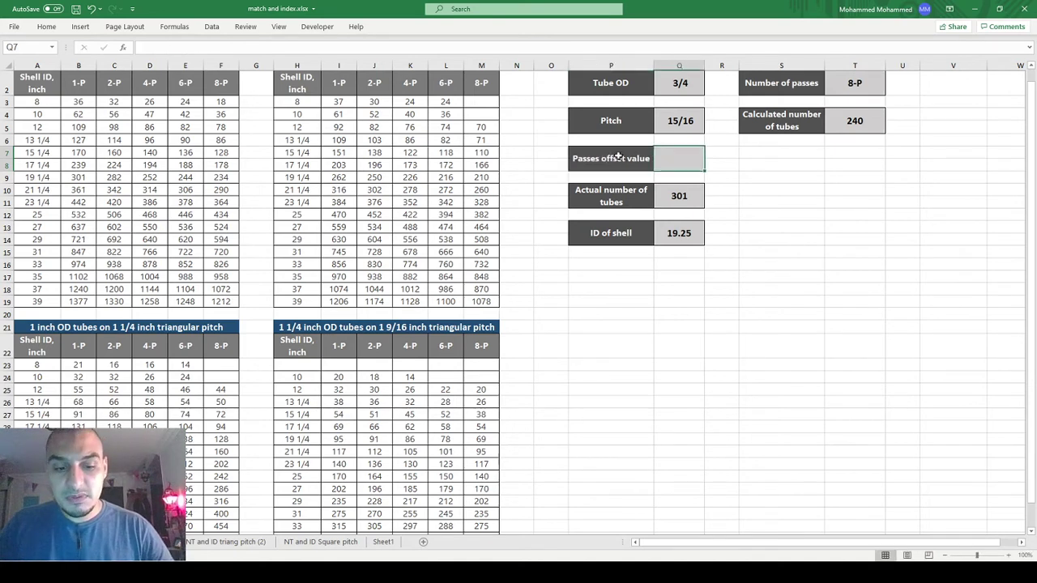
Start an IF formula in the passes offset value cell Q7 that returns 0 when T2 equals "1-P"
type("=IF(")
key("Right")
key("Right")
key("Right")
key("Up")
key("Up")
key("Up")
key("Up")
key("Up")
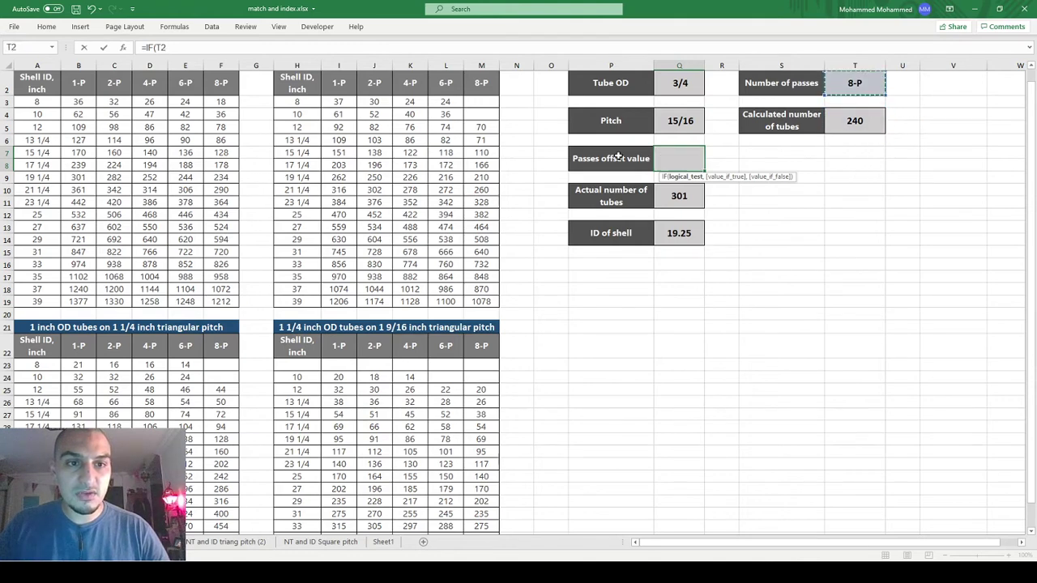
scroll(618, 155, "up", 1)
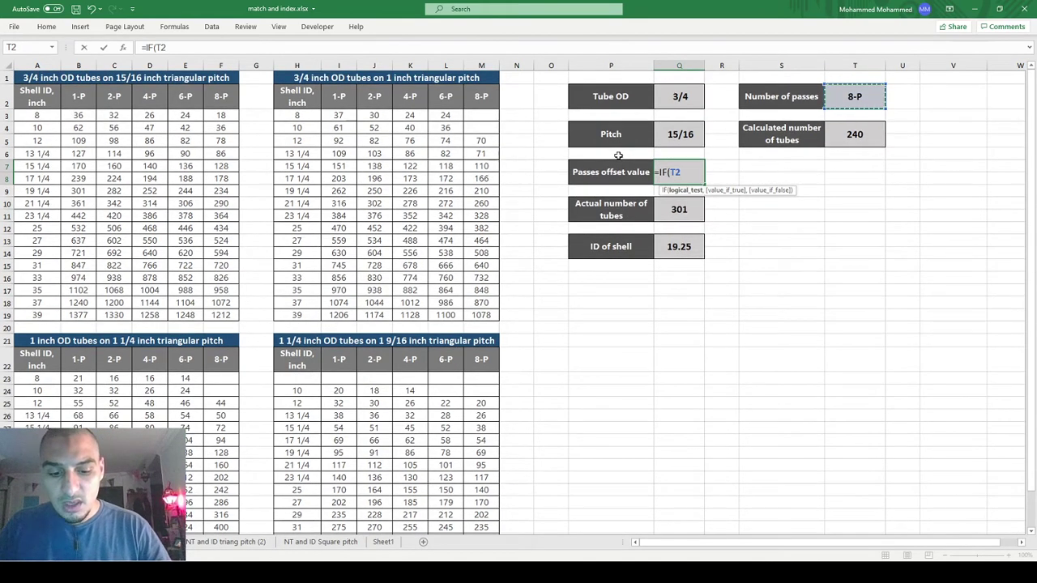
type("=\"1-P\",")
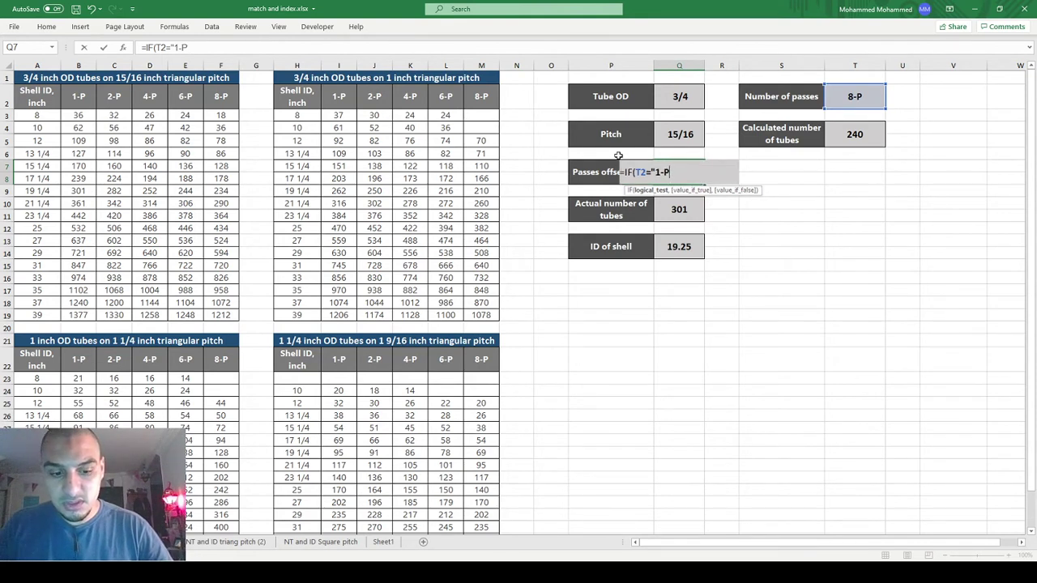
type(",-")
type("0,")
Nest IF tests on T2 in the Q7 formula returning 1 for "2-P" and 3 for "4-P"
type("if")
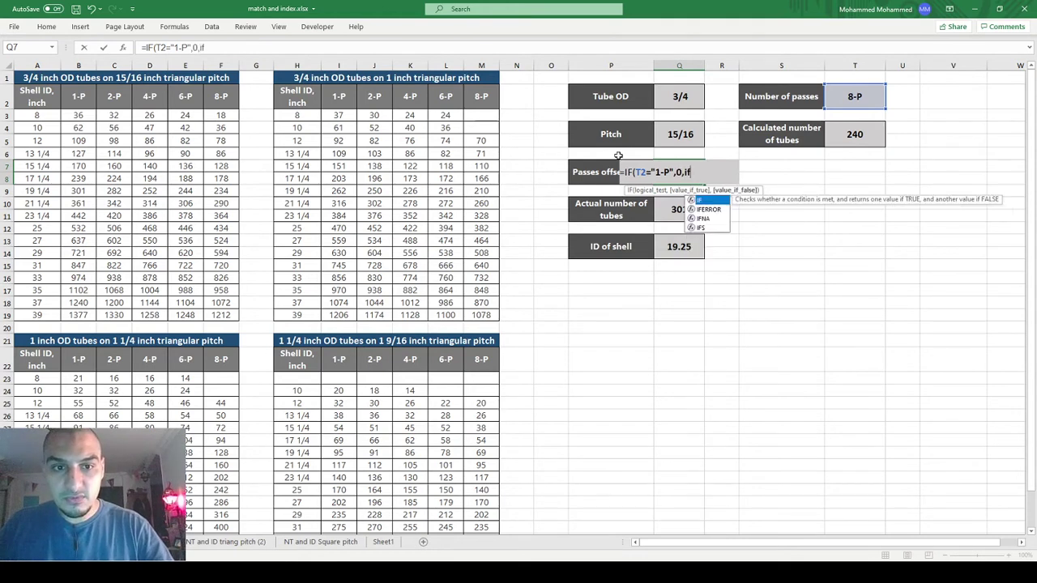
type("(T2=")
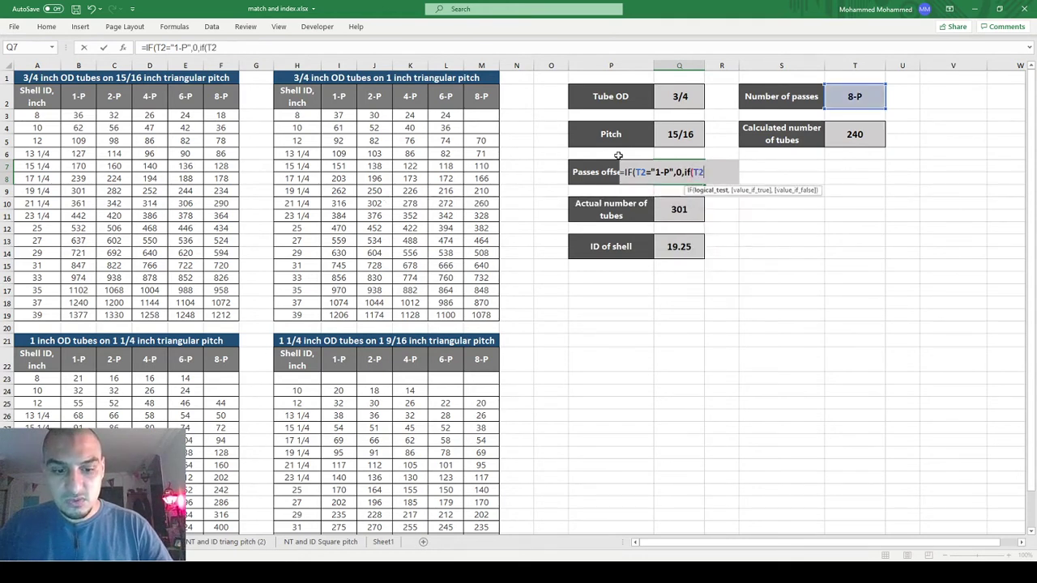
type("\"2")
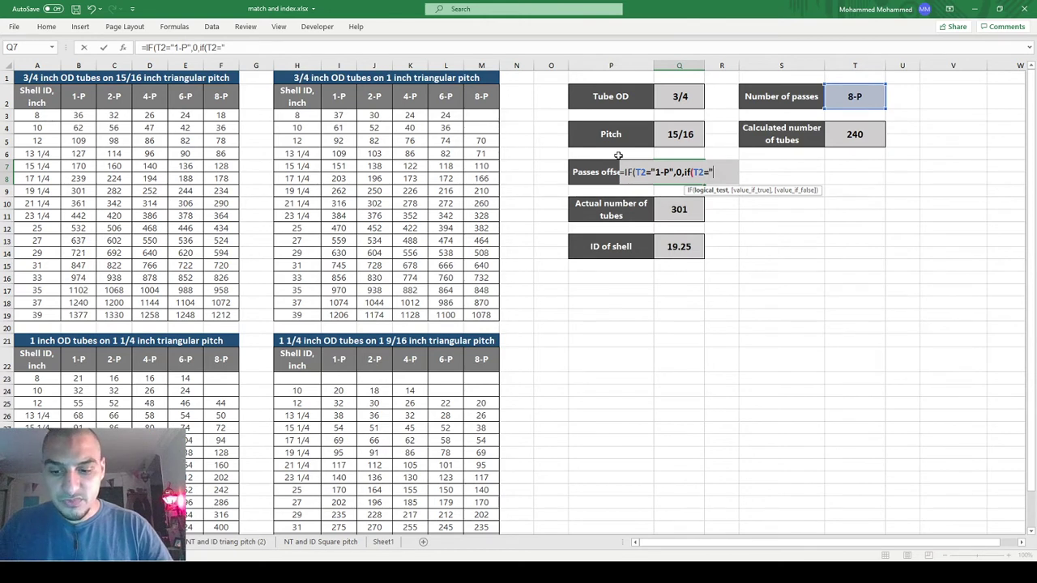
type("-P\",")
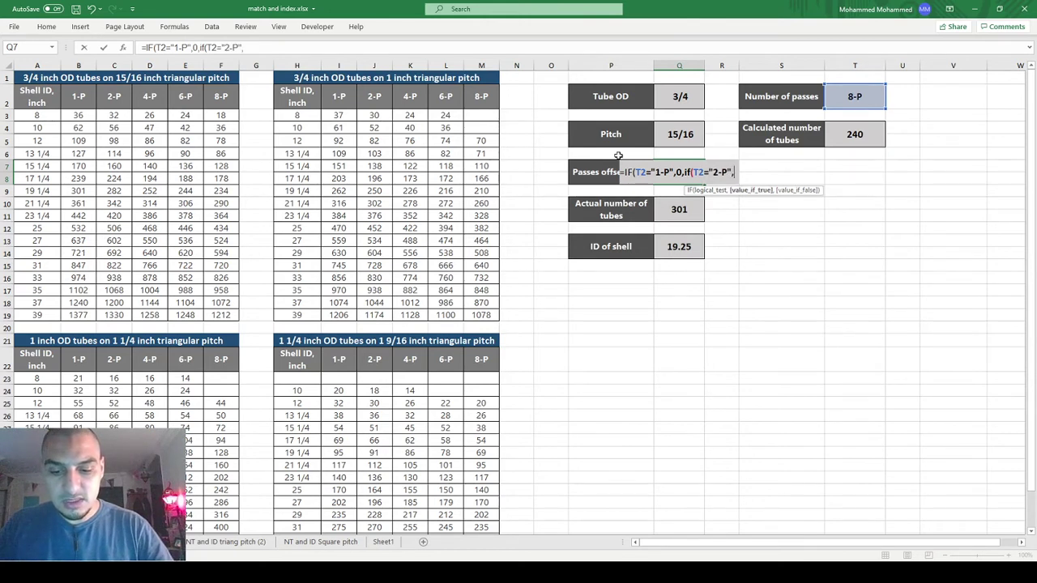
type("1,")
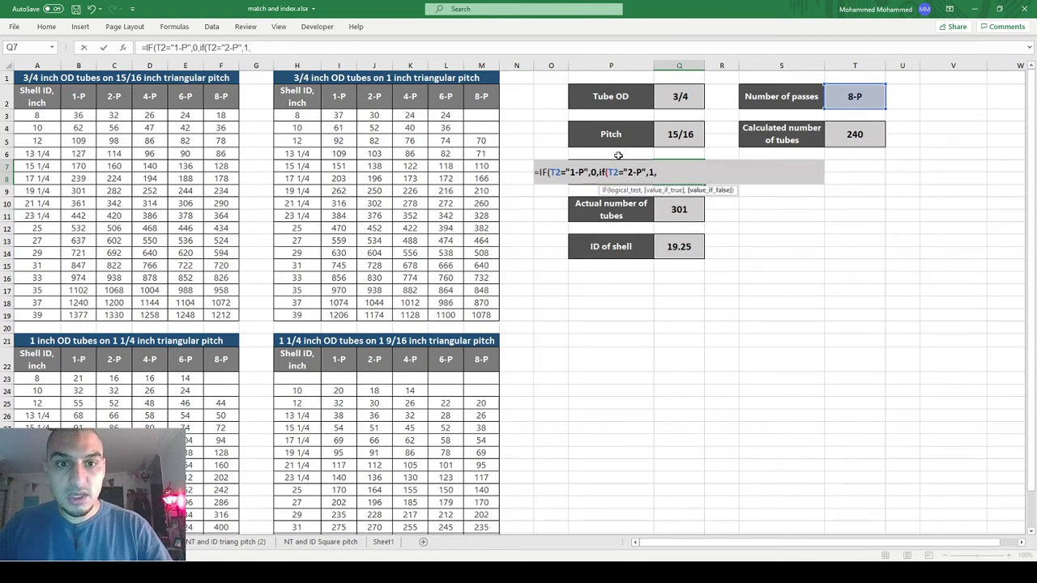
type("If(T2=\"")
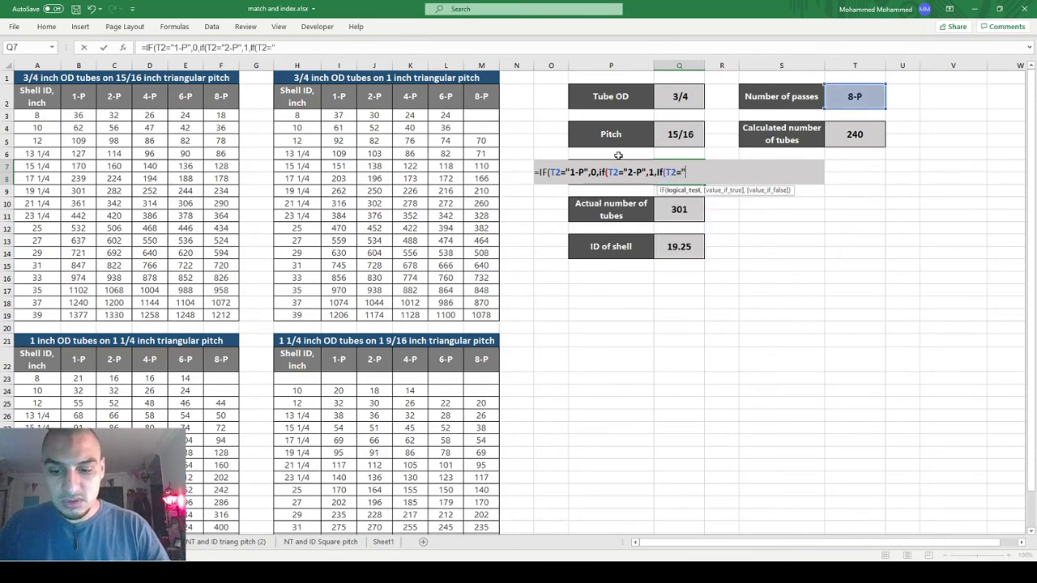
type("4-P")
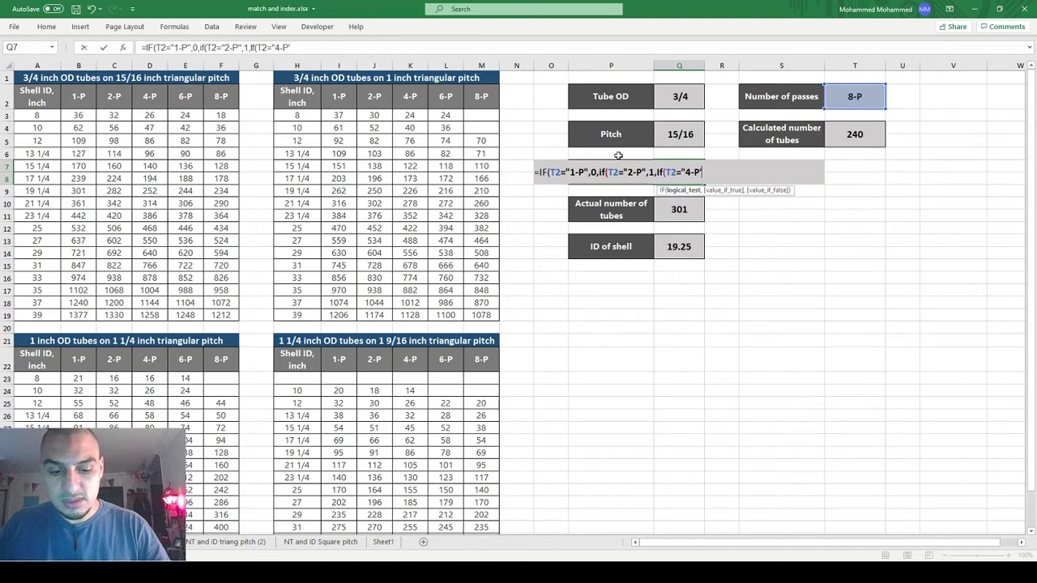
type(",")
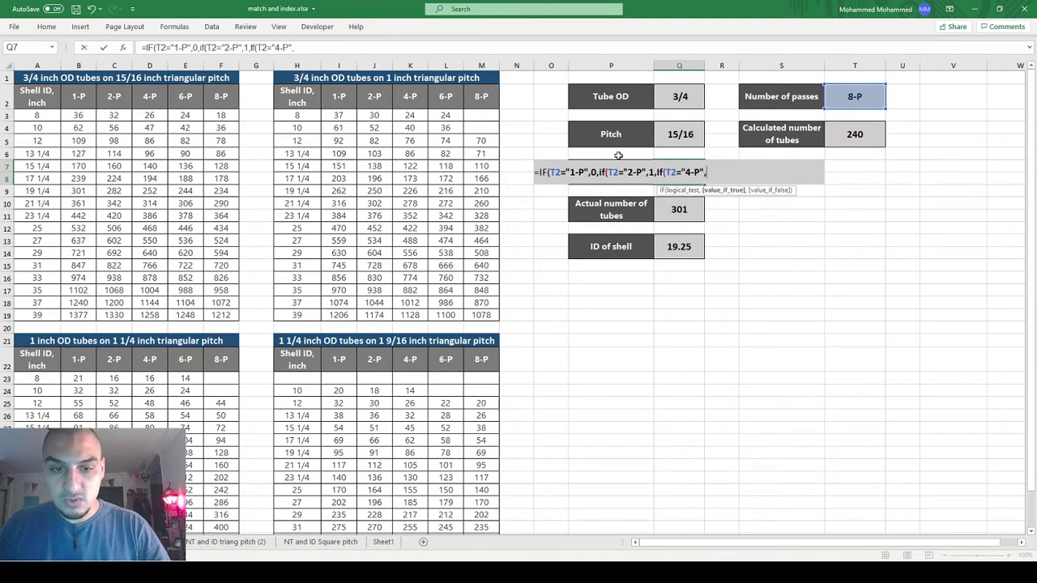
type("3,IF")
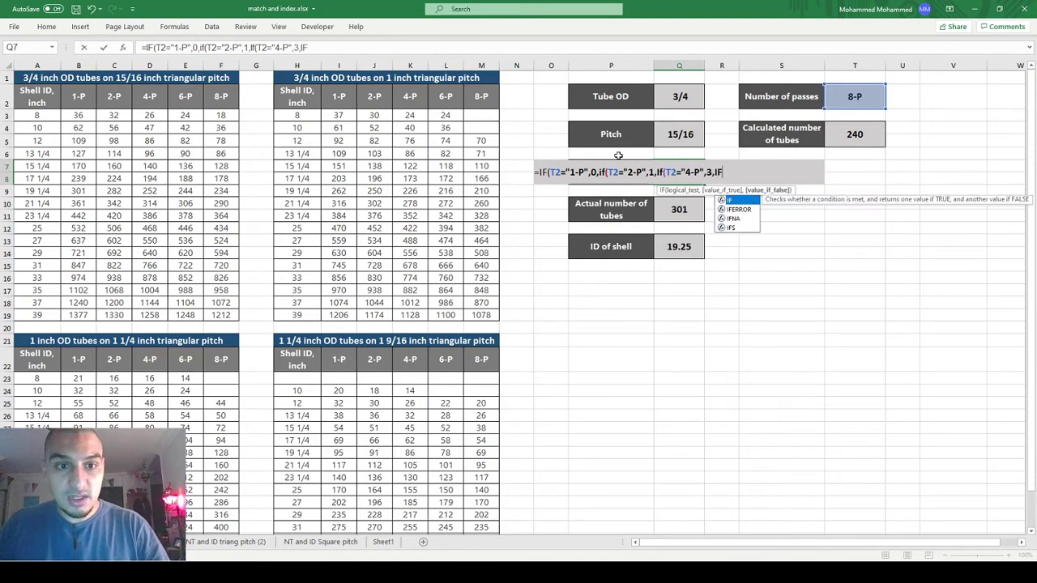
Add a nested IF test to the Q7 formula that returns 3 when T2 equals "6-P"
type("(T2=6-P")
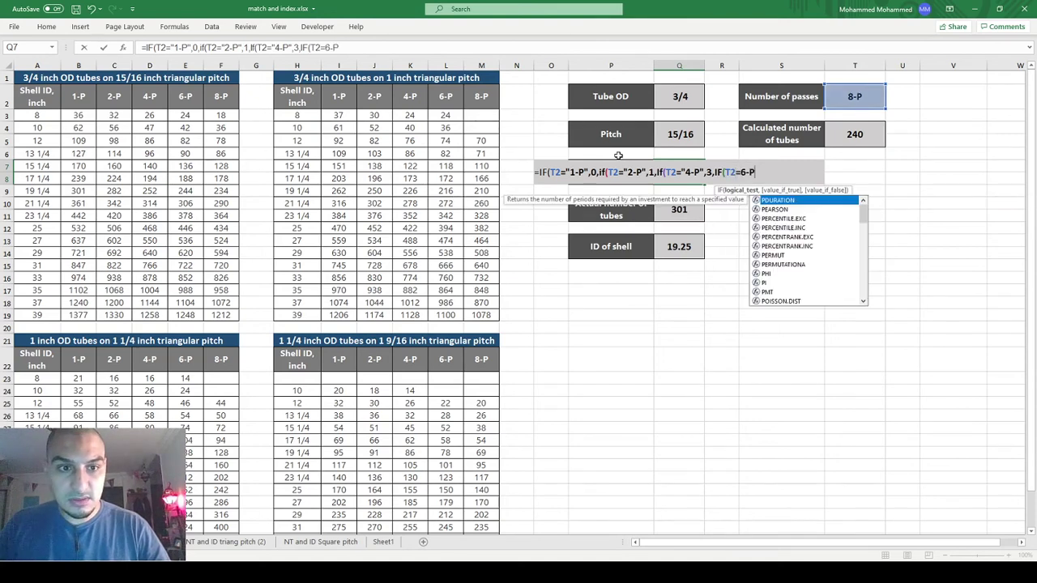
key("Return")
key("Return")
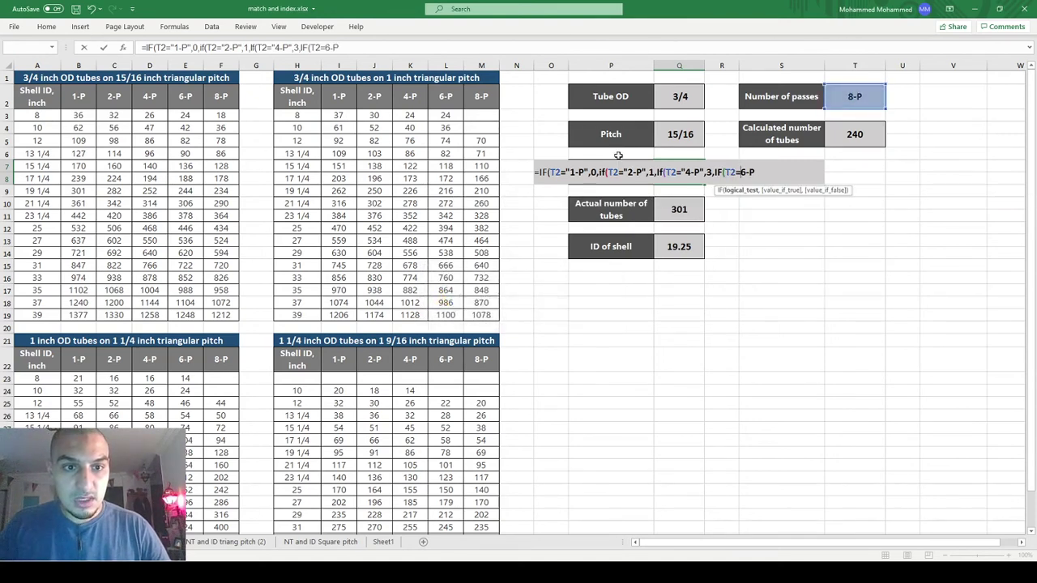
type("\"")
key("End")
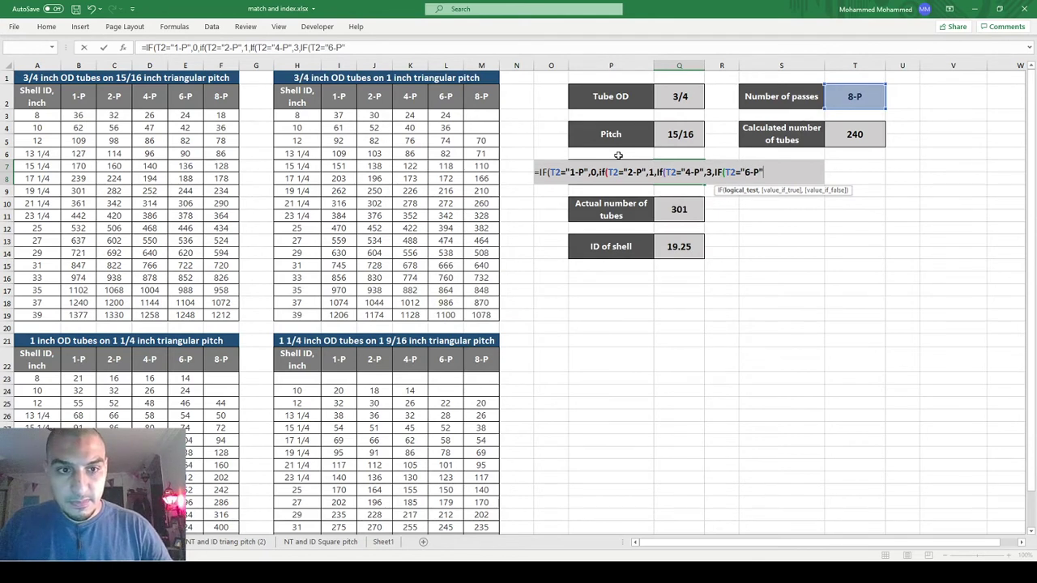
type("\",3,")
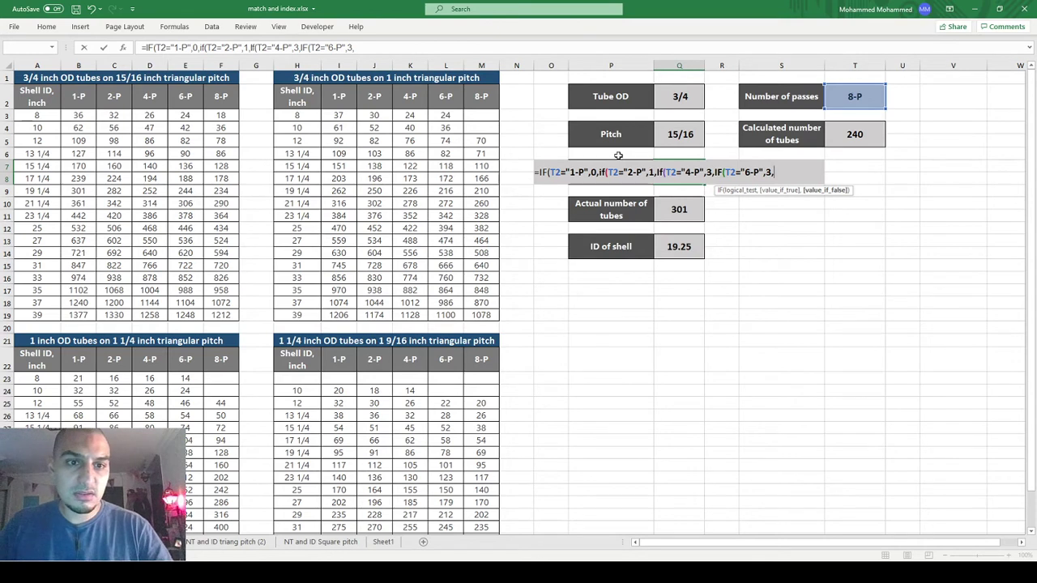
Complete the Q7 formula with a last nested IF returning 4 when T2 equals "8-P", closing all parentheses
type("IF")
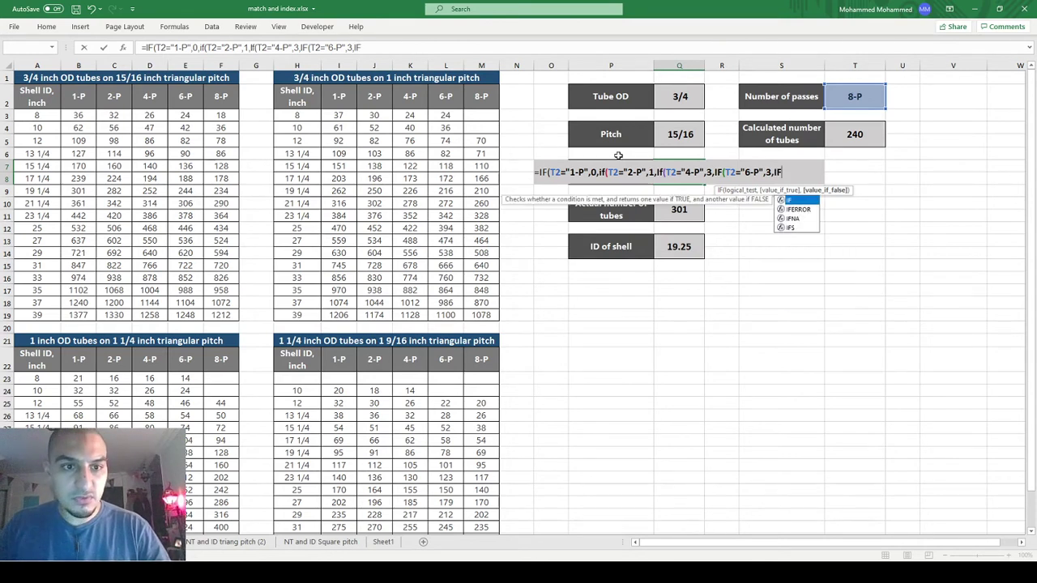
type("(T2")
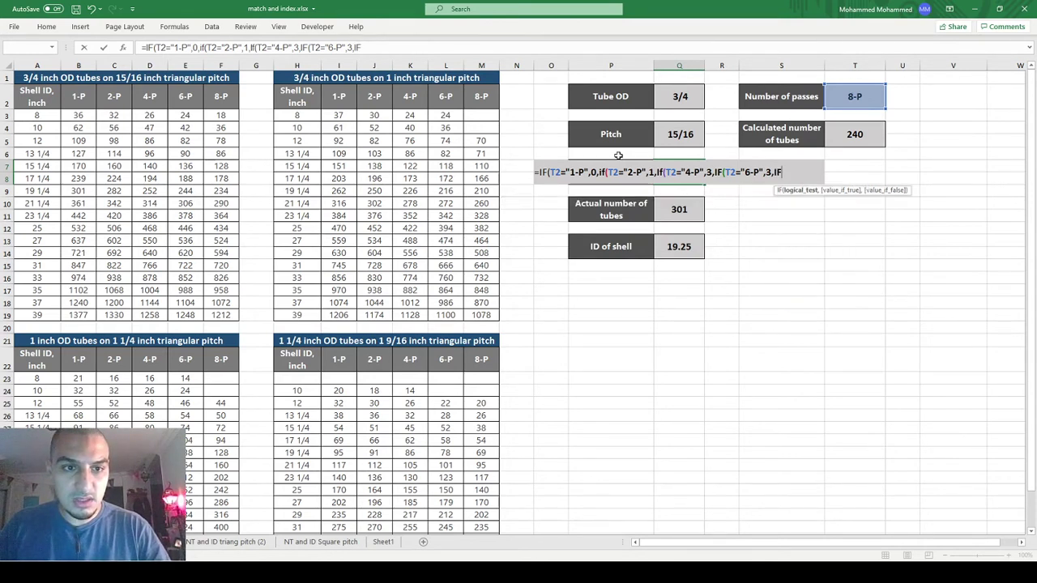
type("=\"")
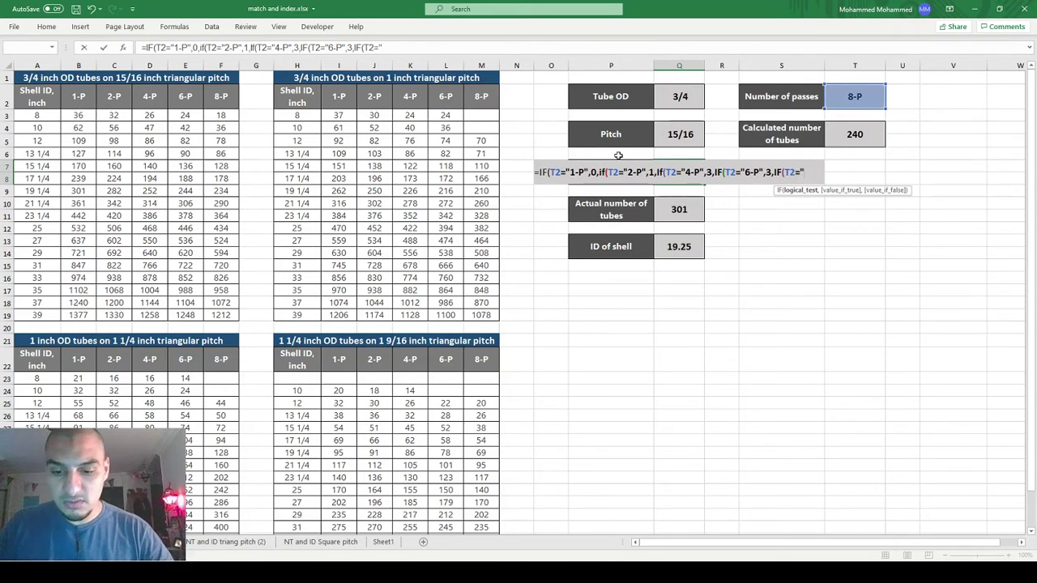
type("8-")
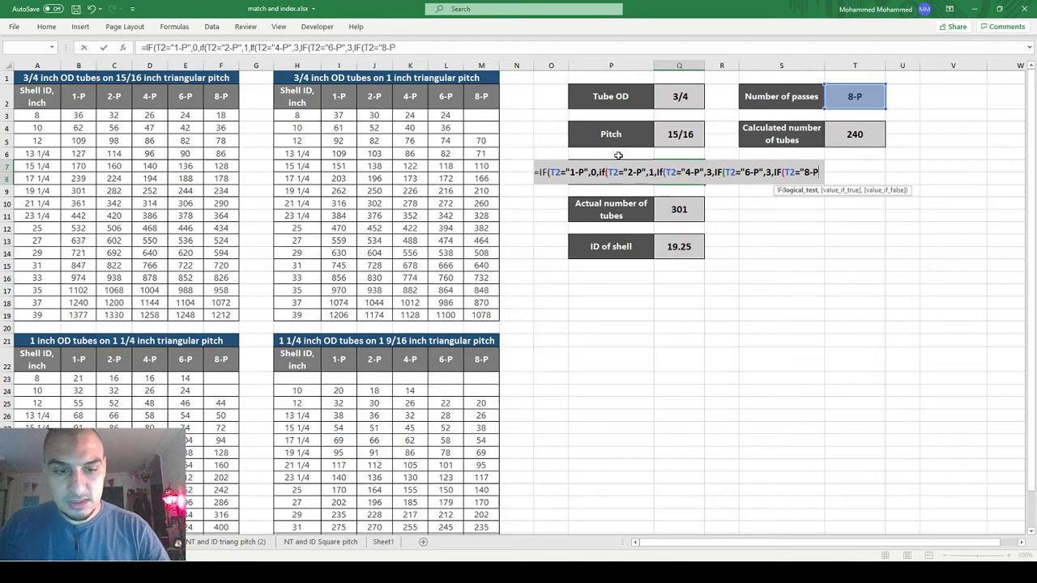
type("P\"")
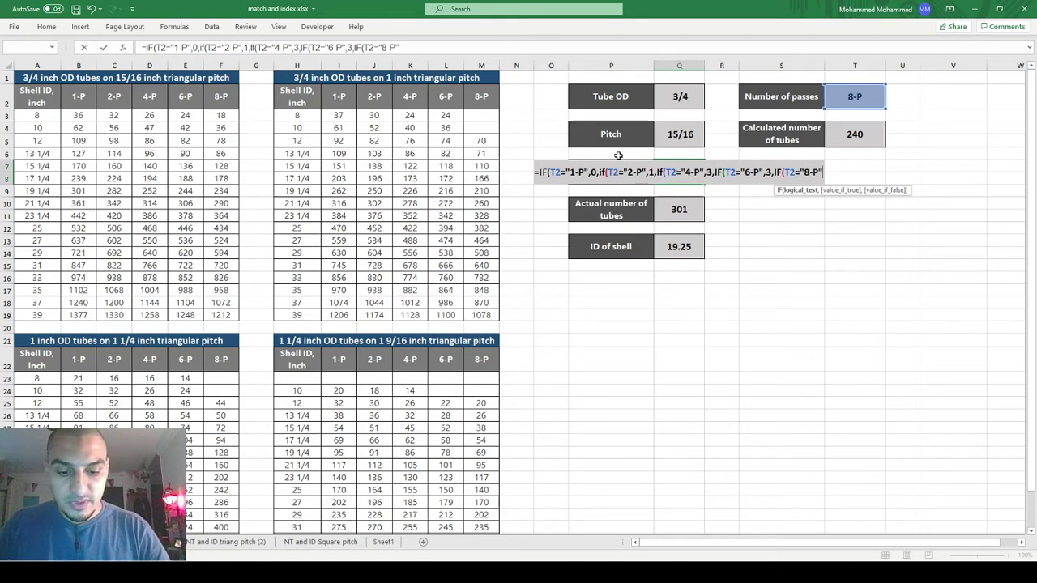
type(",")
type("4)))))")
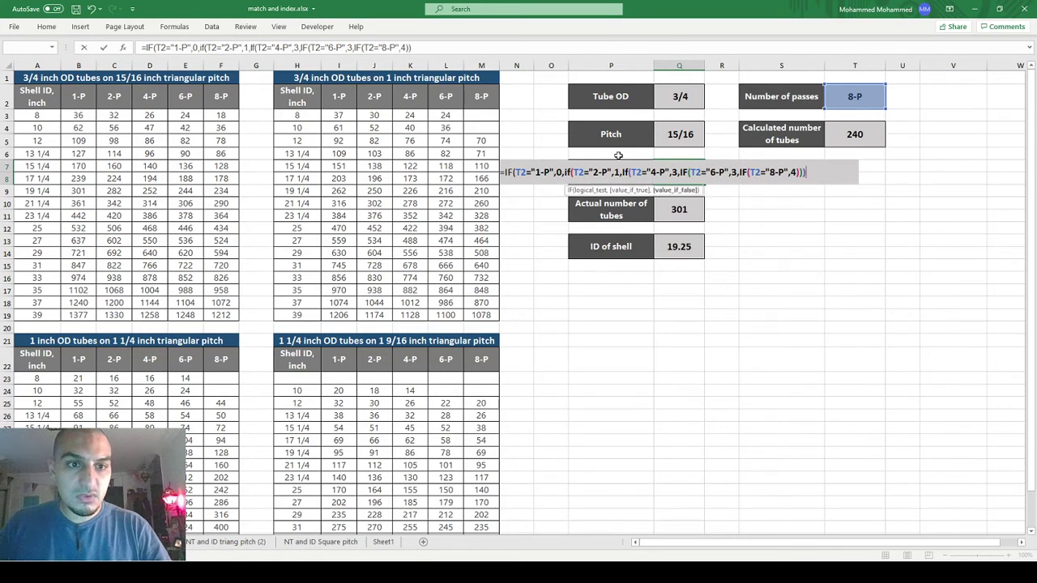
key("Return")
key("Up")
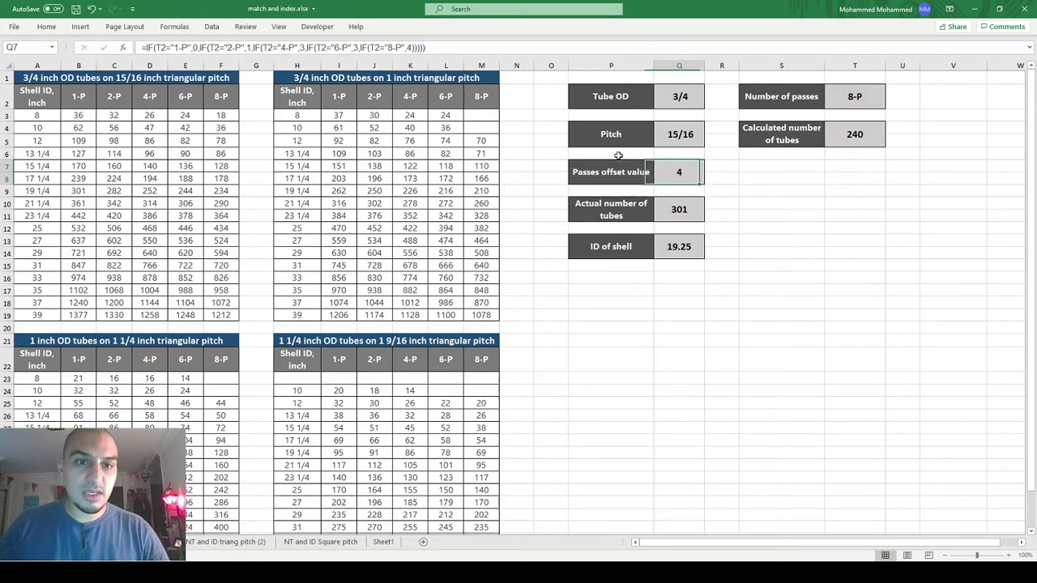
Test the passes offset value by switching the number of passes in T2 to 6-P, 4-P and finally 2-P
left_click(874, 94)
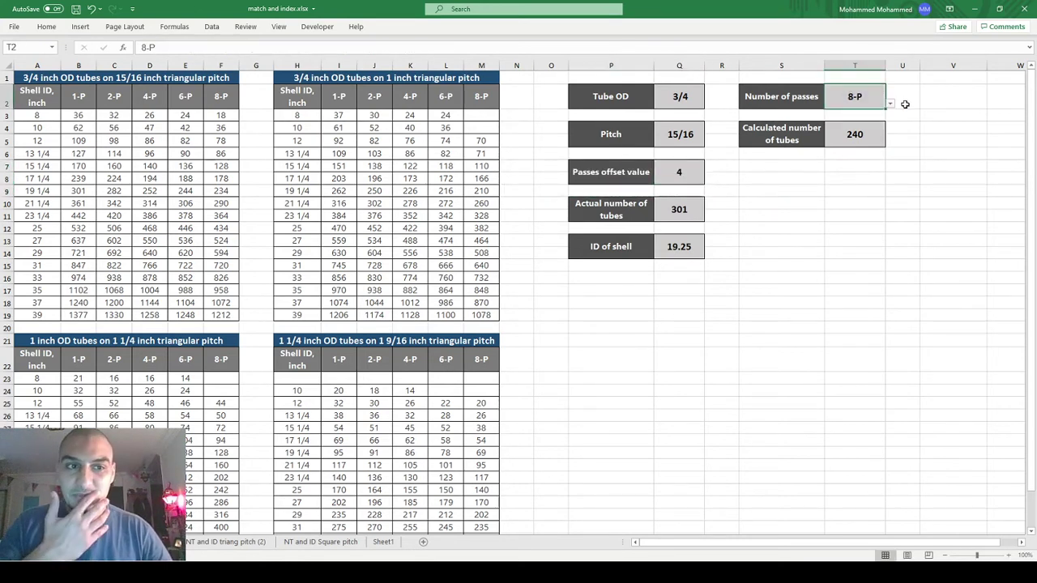
left_click(889, 104)
left_click(879, 135)
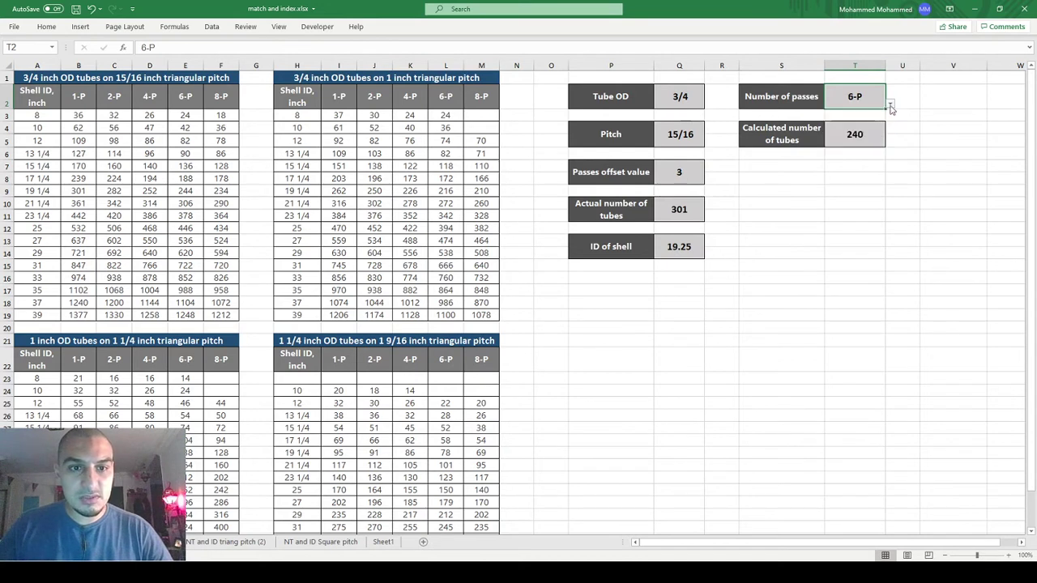
left_click(889, 104)
left_click(876, 127)
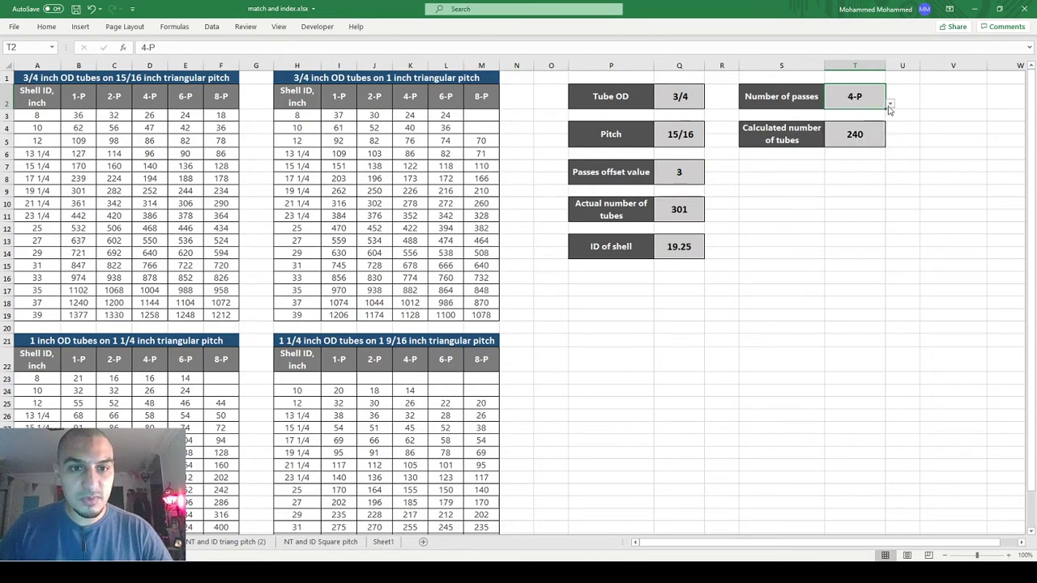
left_click(889, 104)
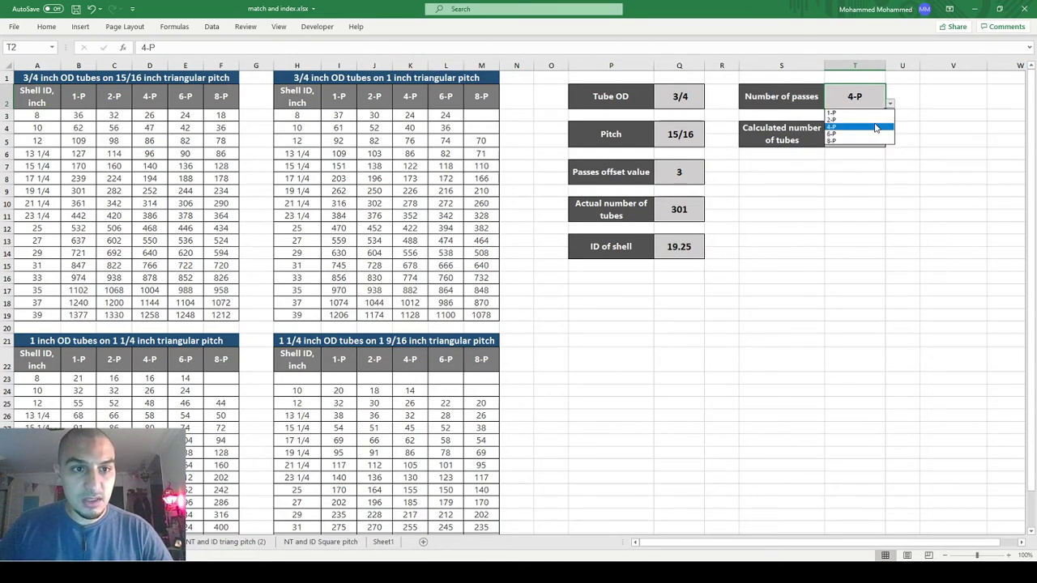
left_click(875, 122)
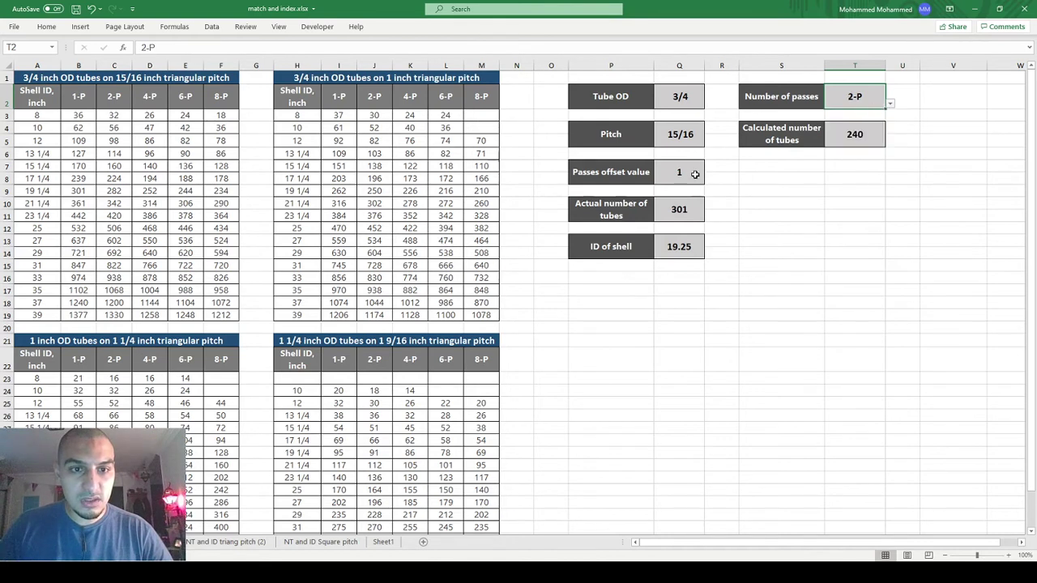
Correct the nested IF formula in Q7 so that "4-P" returns 2
left_click(697, 173)
double_click(695, 173)
key("Left")
key("Left")
key("Left")
key("Left")
key("Left")
key("Left")
key("Left")
key("Left")
key("Left")
key("Left")
key("Left")
key("Left")
key("Left")
key("Left")
key("Left")
key("Left")
key("Left")
key("Left")
key("Left")
key("Left")
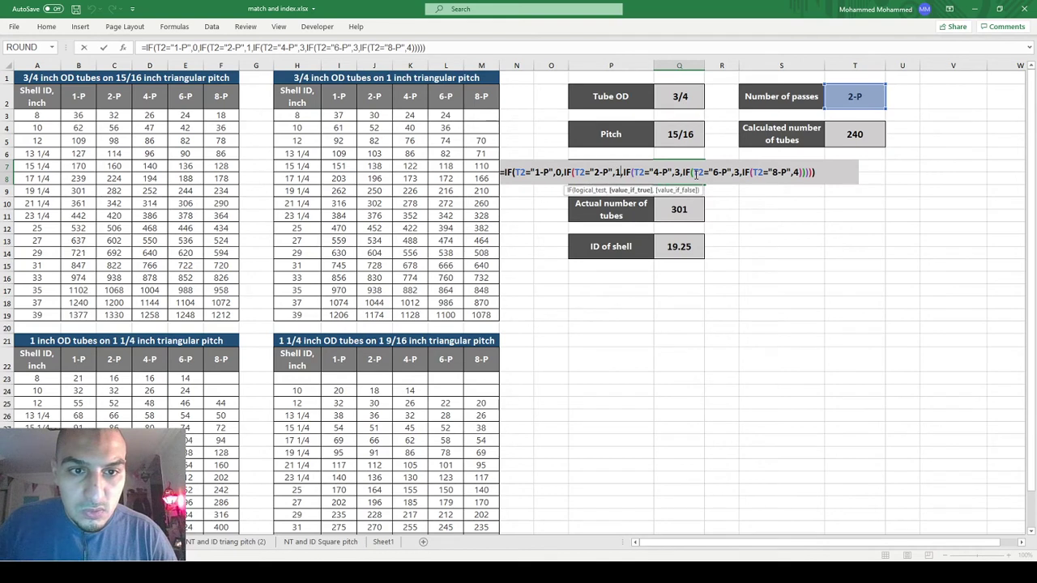
key("Right")
key("Right")
key("Right")
key("Right")
key("Right")
key("Right")
key("Right")
key("Right")
key("Right")
key("Right")
key("Right")
key("Right")
key("Right")
key("Right")
key("Right")
key("Right")
key("BackSpace")
type("2")
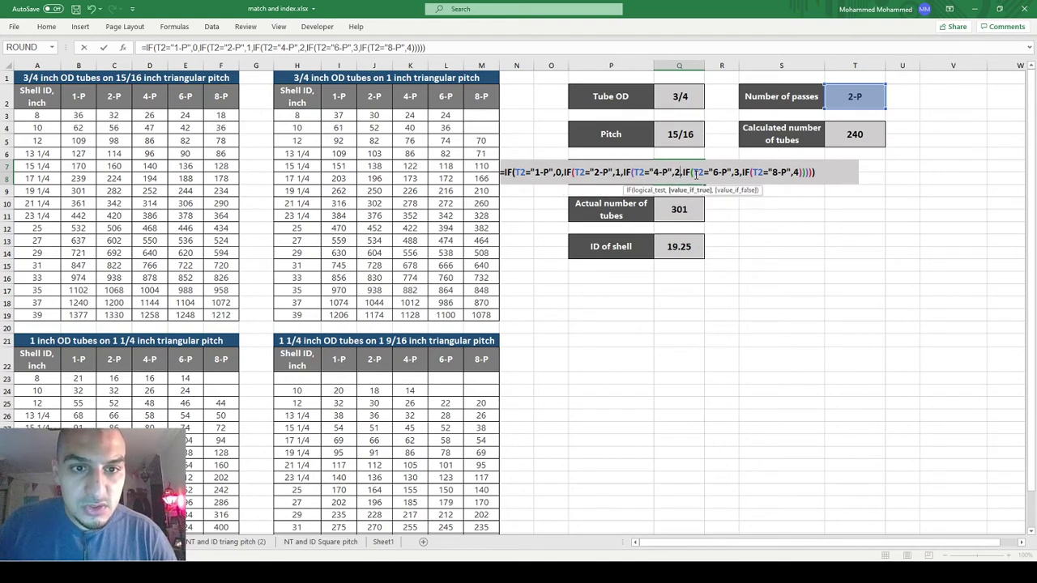
key("Return")
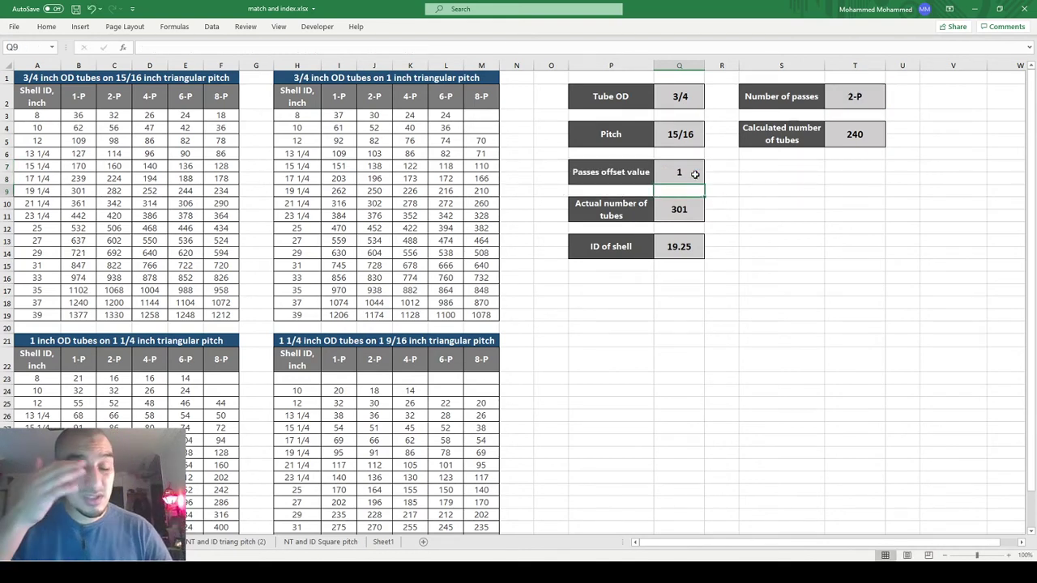
key("Up")
key("Right")
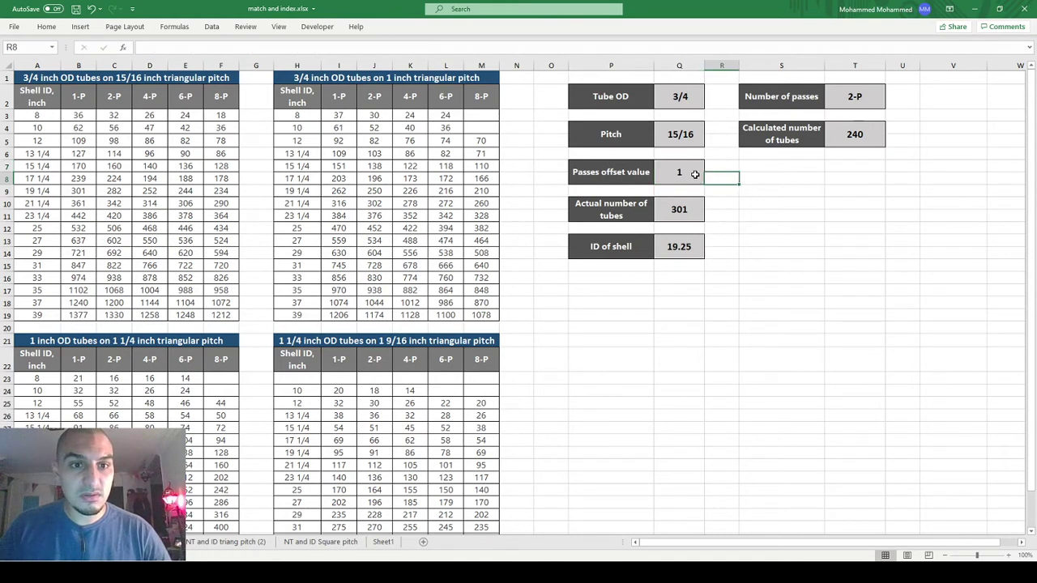
Insert an OFFSET function before the B3:B19 array of the INDEX formula in the actual number of tubes cell, Q10
left_click(702, 248)
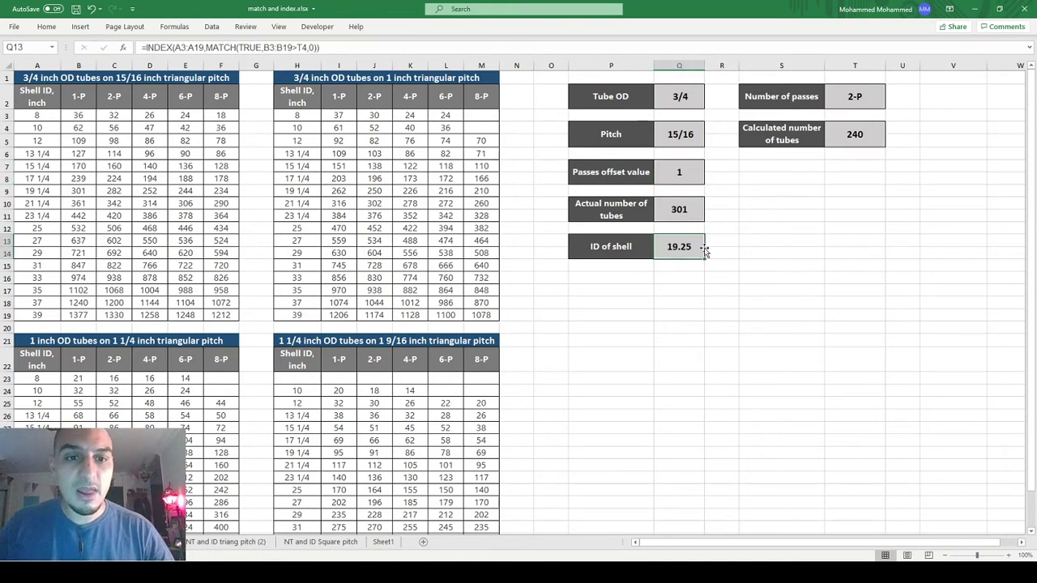
key("Up")
key("Up")
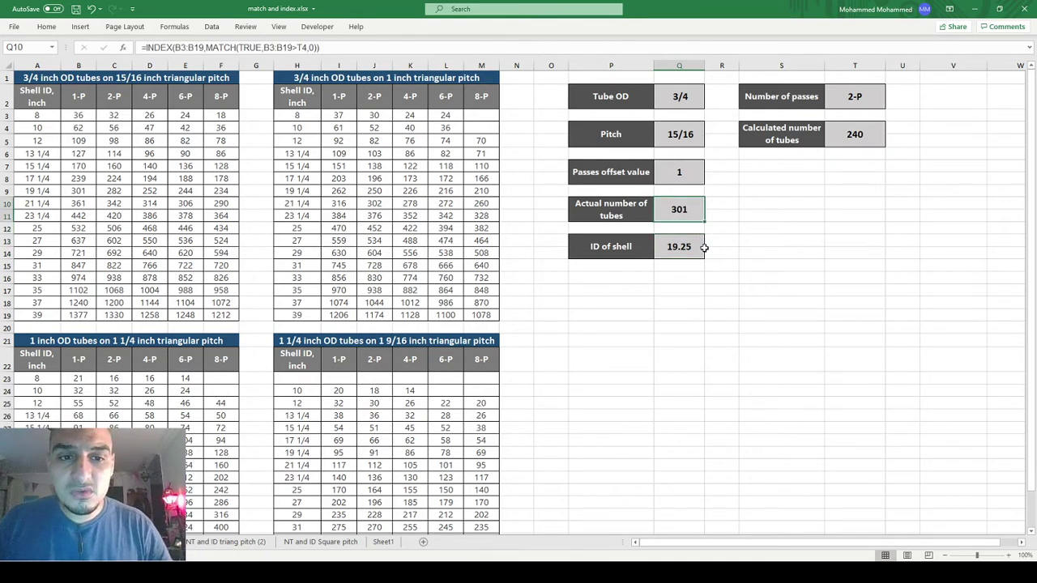
key("F2")
key("Left")
key("Left")
key("Left")
key("Left")
key("Left")
key("Left")
key("Left")
key("Left")
key("Left")
key("Left")
key("Left")
key("Left")
key("Left")
key("Left")
key("Left")
key("Left")
key("Left")
key("Left")
key("Left")
key("Left")
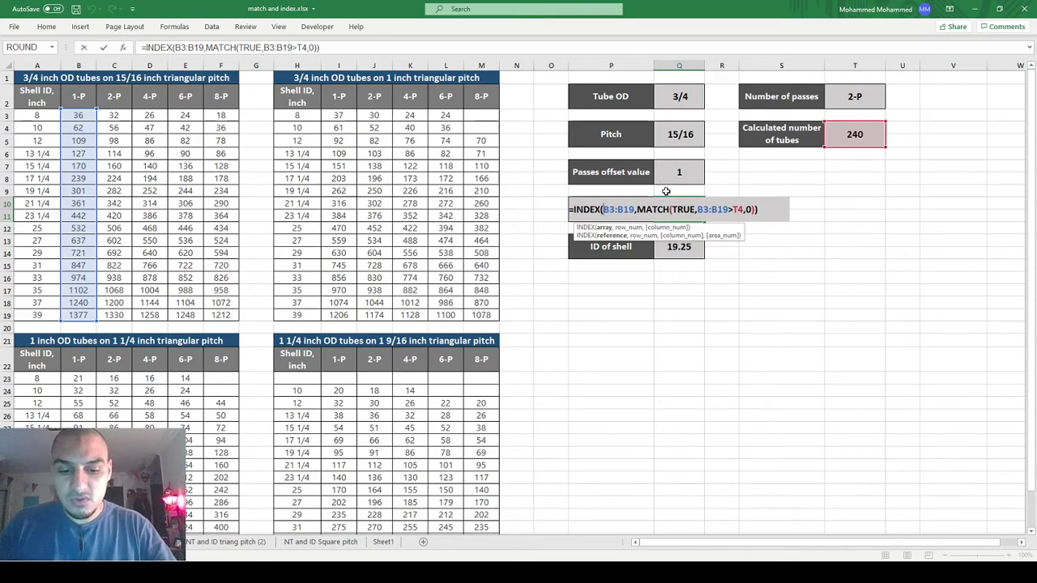
type("offset")
key("Tab")
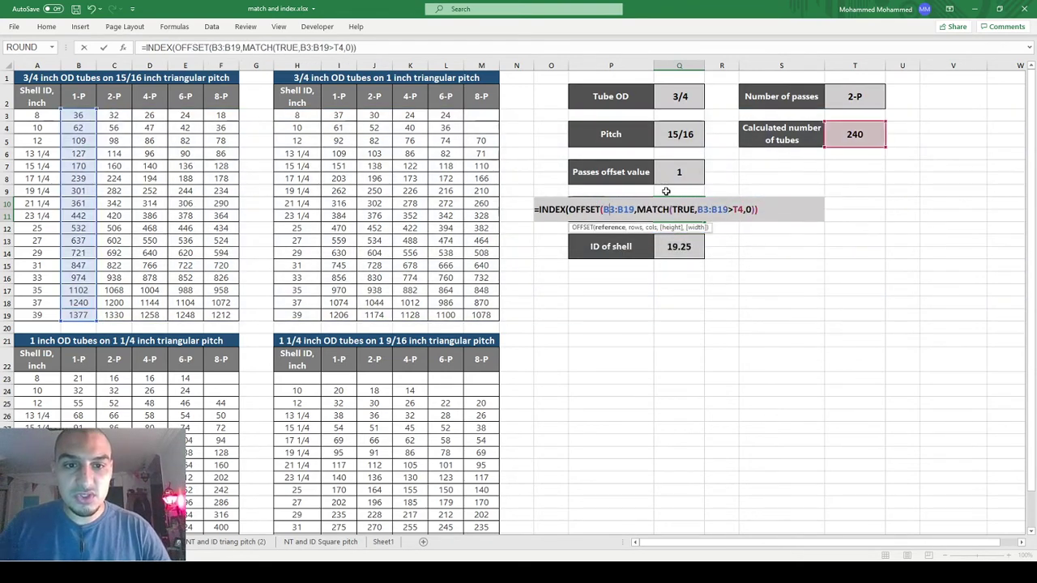
Complete the array's OFFSET in Q10 with 0 rows and Q7 as the column offset, giving OFFSET(B3:B19,0,Q7)
type(",")
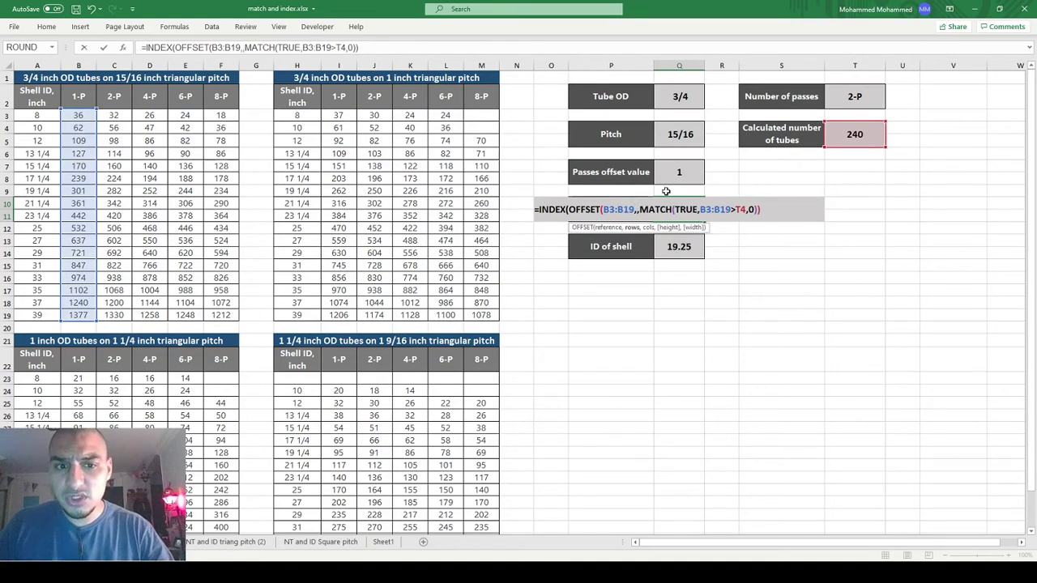
type("0")
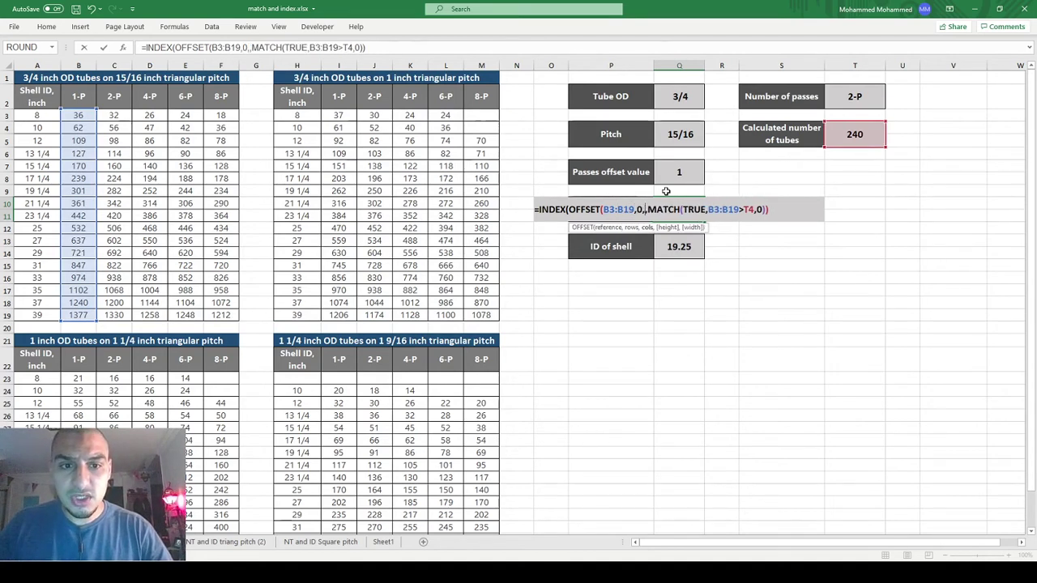
type(",")
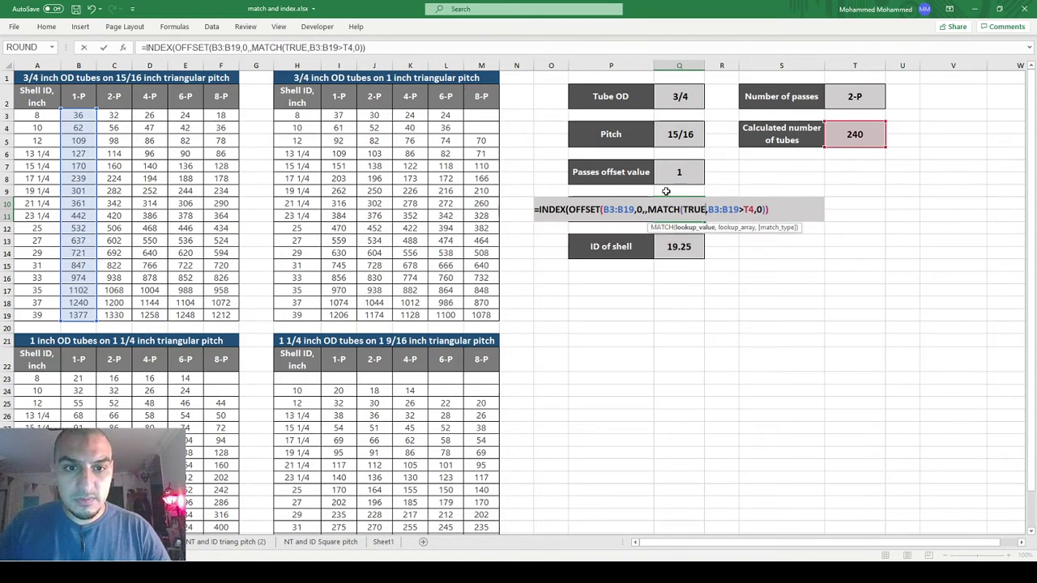
left_click(665, 191)
key("Up")
key("Up")
type(")")
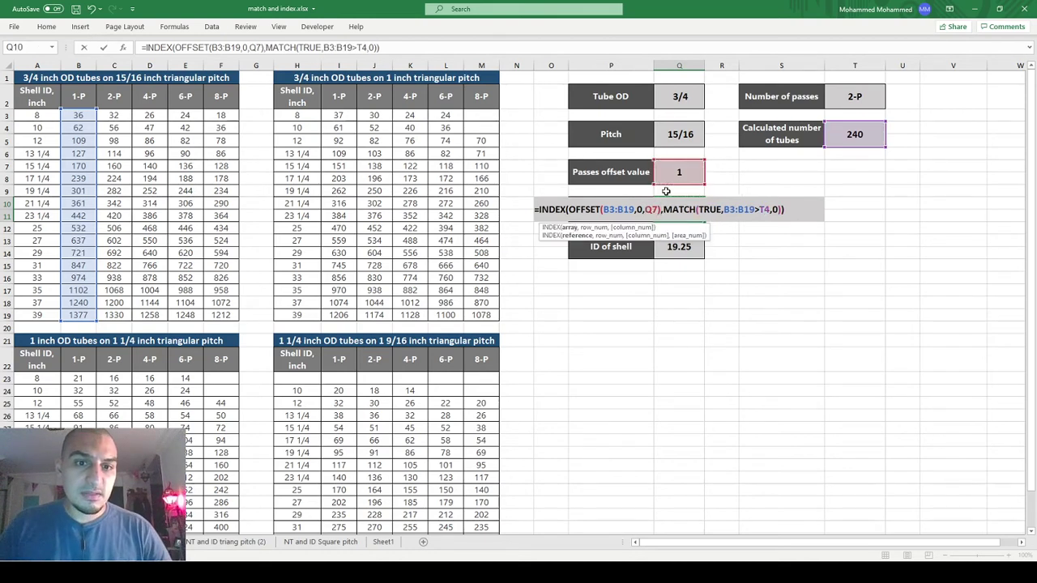
key("Return")
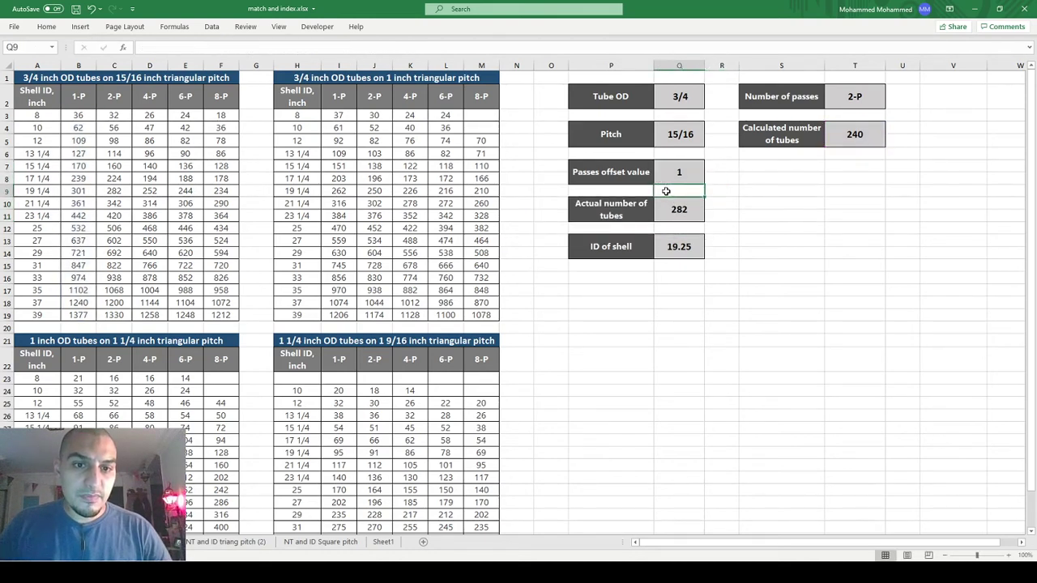
Insert an OFFSET function before the B3:B19 lookup array inside the MATCH part of the Q10 formula
key("F2")
key("Left")
key("Left")
key("Left")
key("Left")
key("Left")
key("Left")
key("Left")
key("Left")
key("Left")
key("Left")
key("Left")
key("Left")
key("Left")
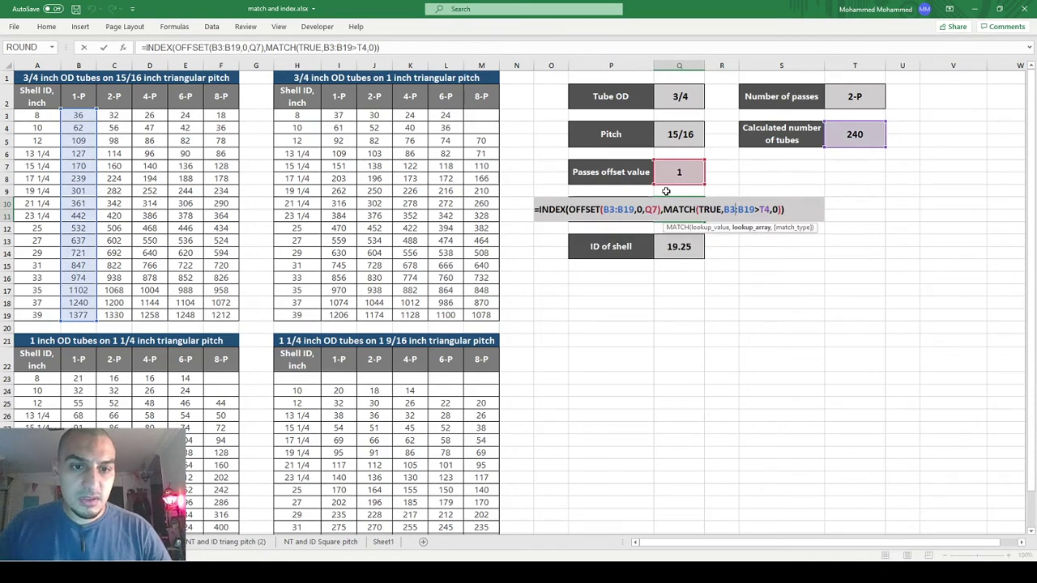
type("(")
key("Right")
key("Right")
key("Right")
key("Right")
key("Right")
key("Right")
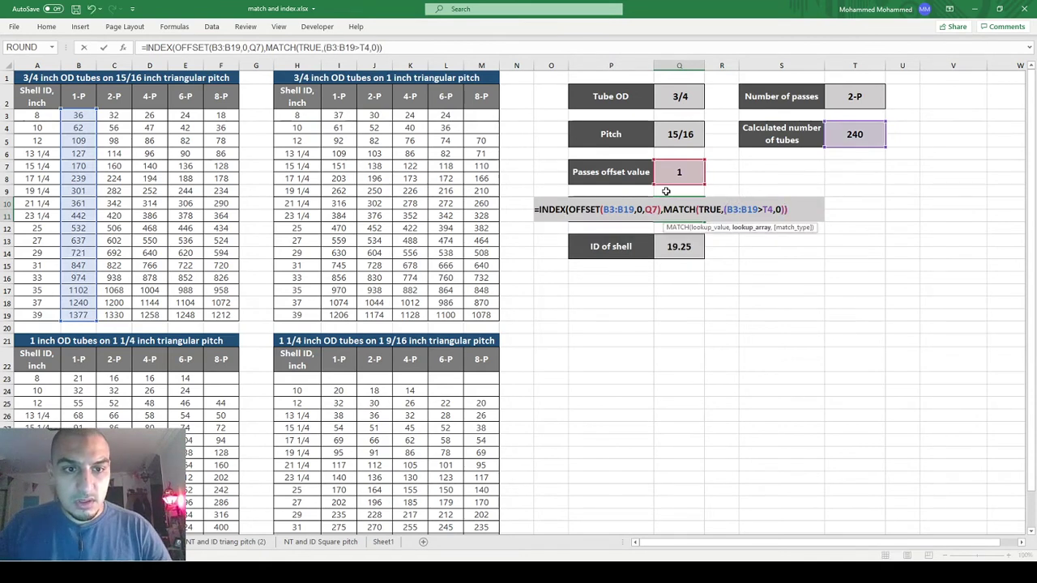
key("Left")
key("Left")
key("Left")
key("Left")
key("Left")
key("Left")
key("Left")
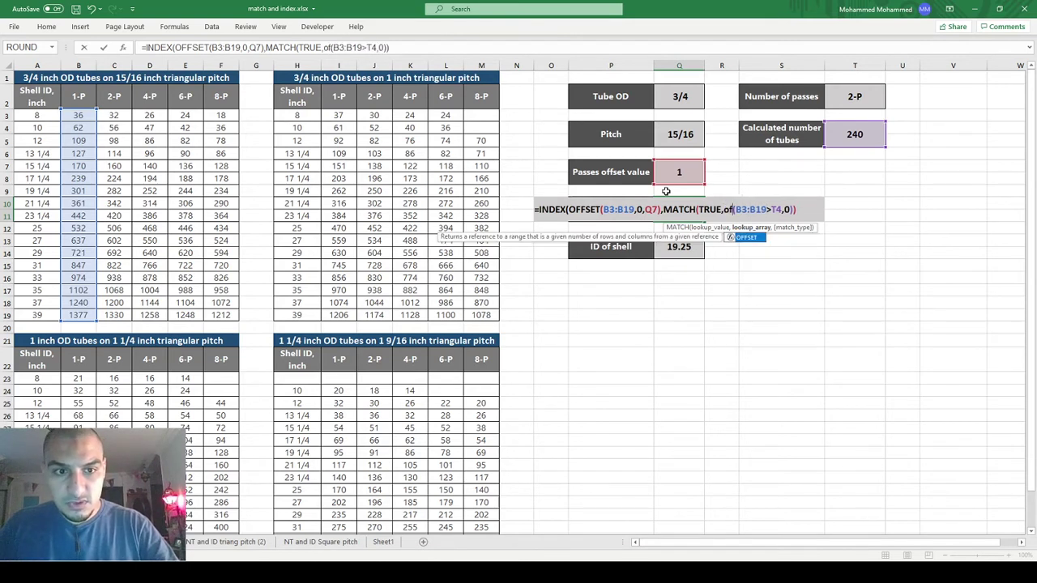
type("offset")
Complete the MATCH lookup array in Q10 as OFFSET(B3:B19,0,Q7)>T4 and enter the formula
key("Right")
key("Right")
key("Right")
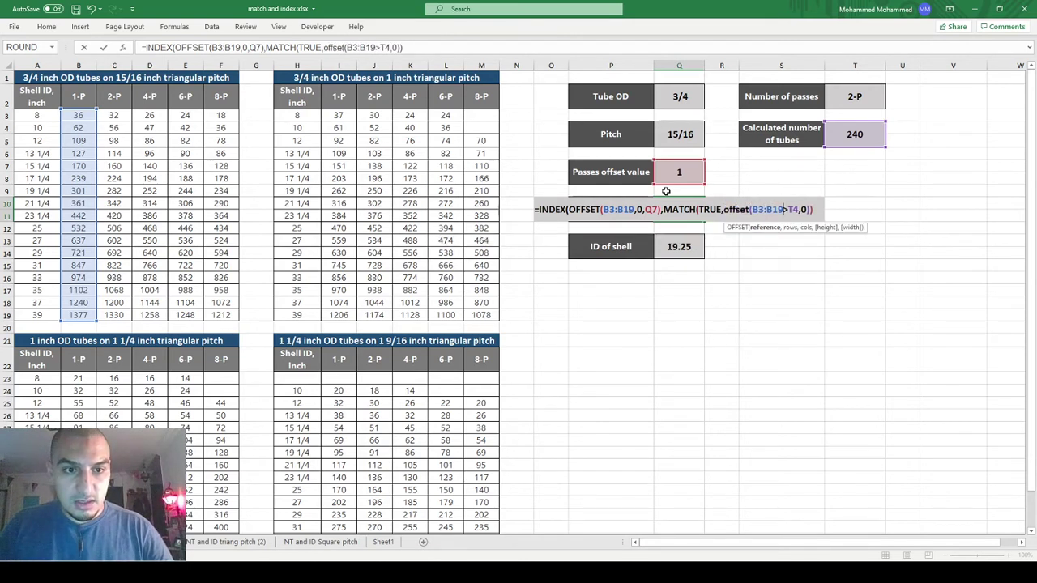
type(",0,")
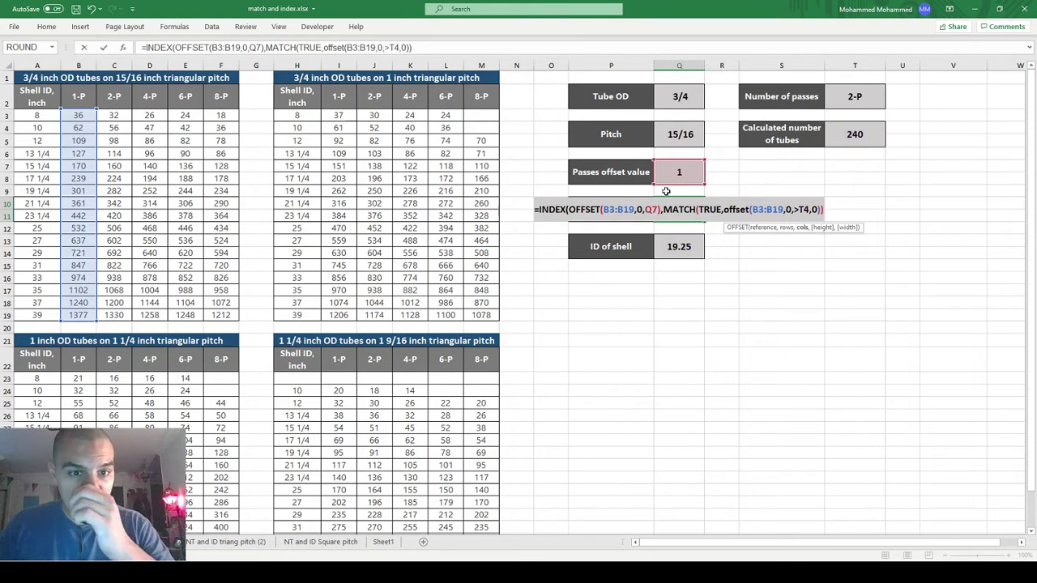
type("7")
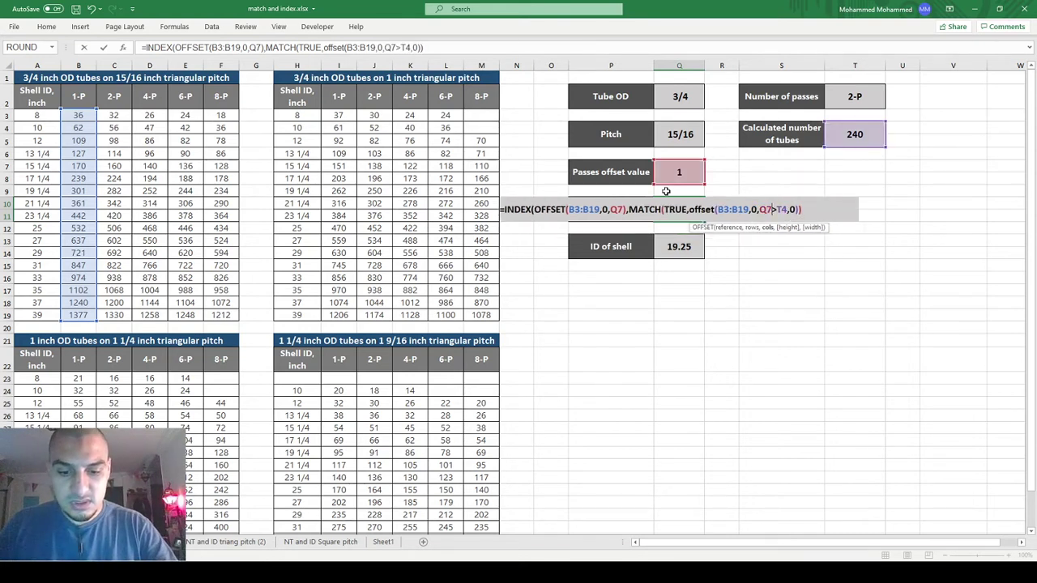
key("Return")
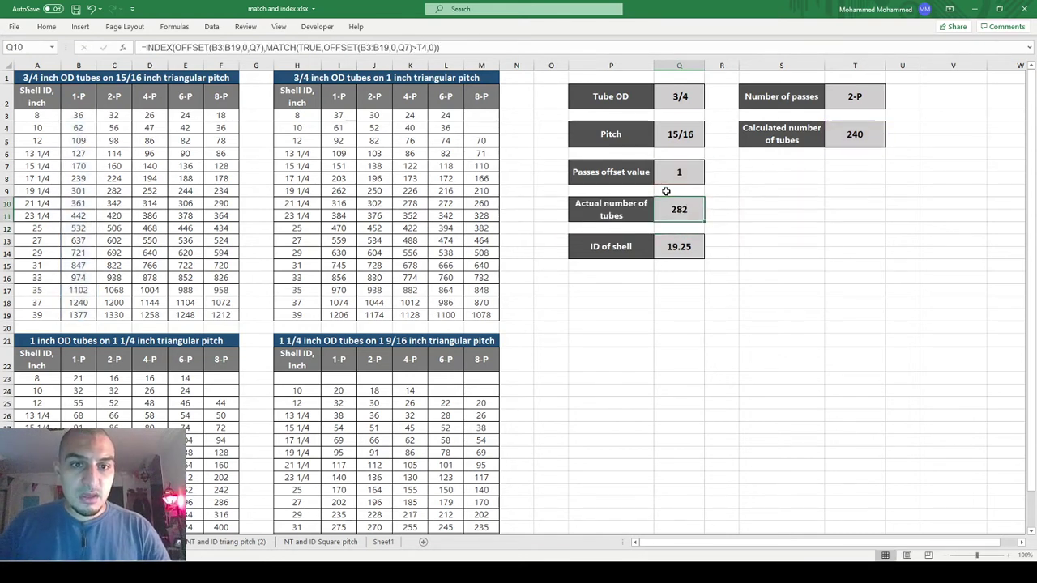
Change the MATCH lookup array of the shell ID formula in Q13 to OFFSET(B3:B19,0,Q7)>T4
key("Down")
key("F2")
key("Left")
key("Left")
key("Left")
key("Left")
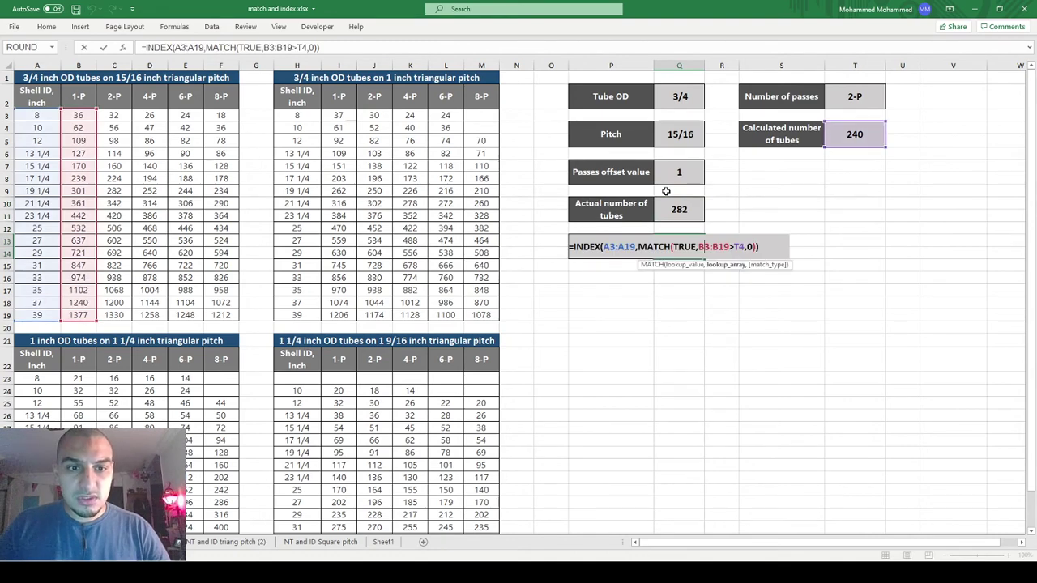
type("offset")
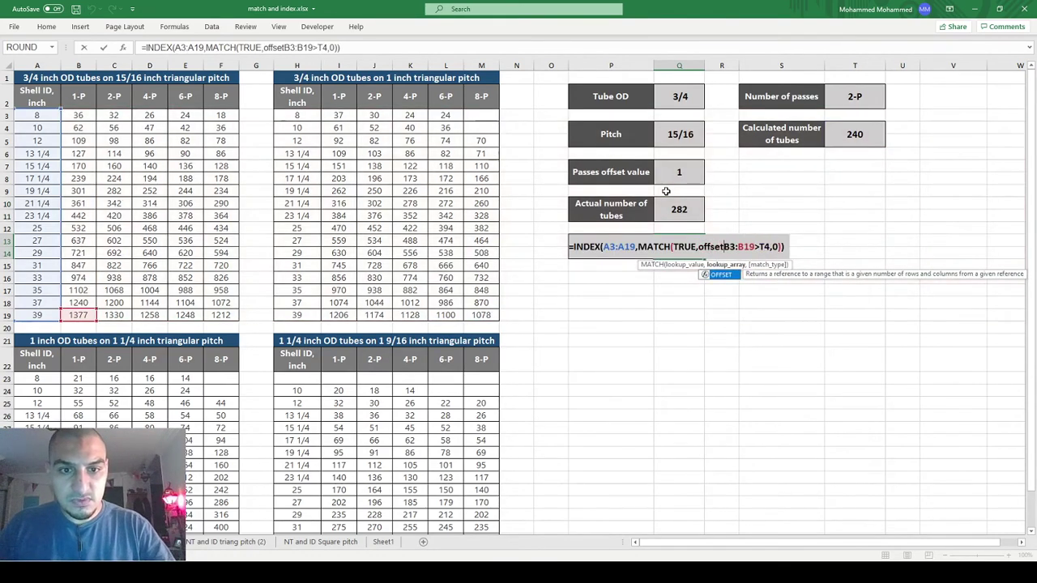
type("(")
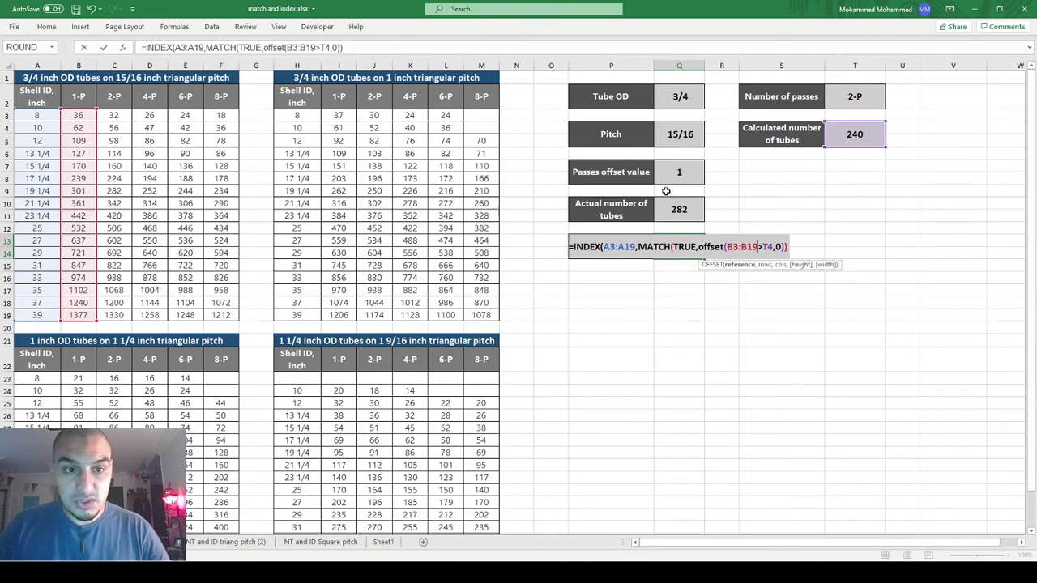
type(",0,Q")
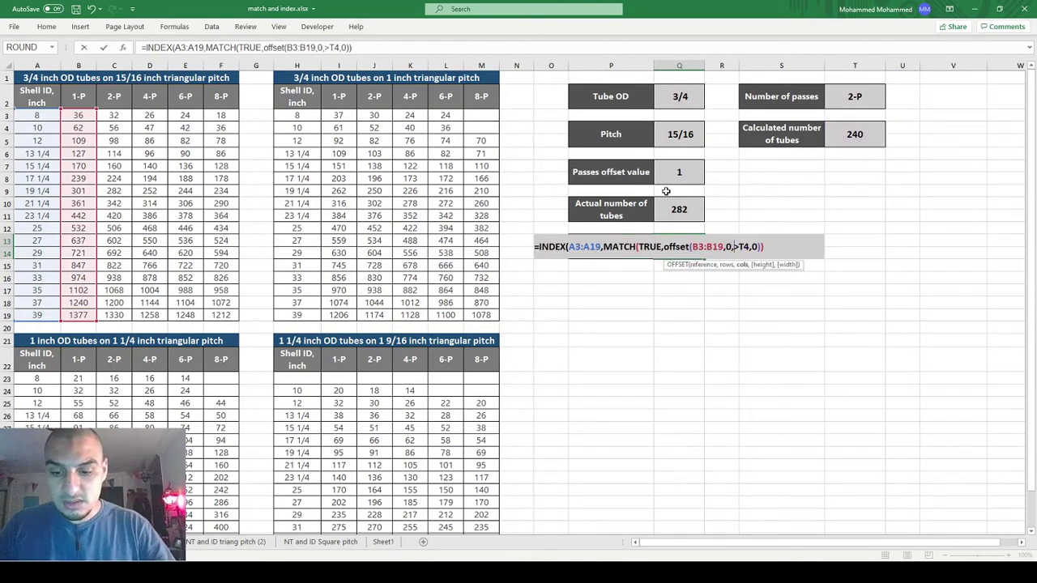
type("7)")
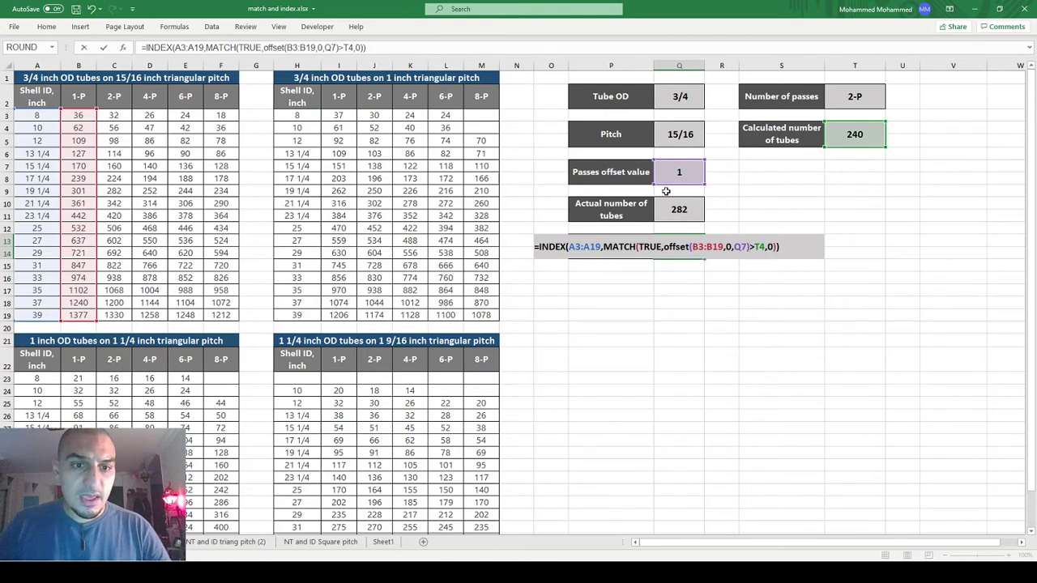
key("Return")
key("Up")
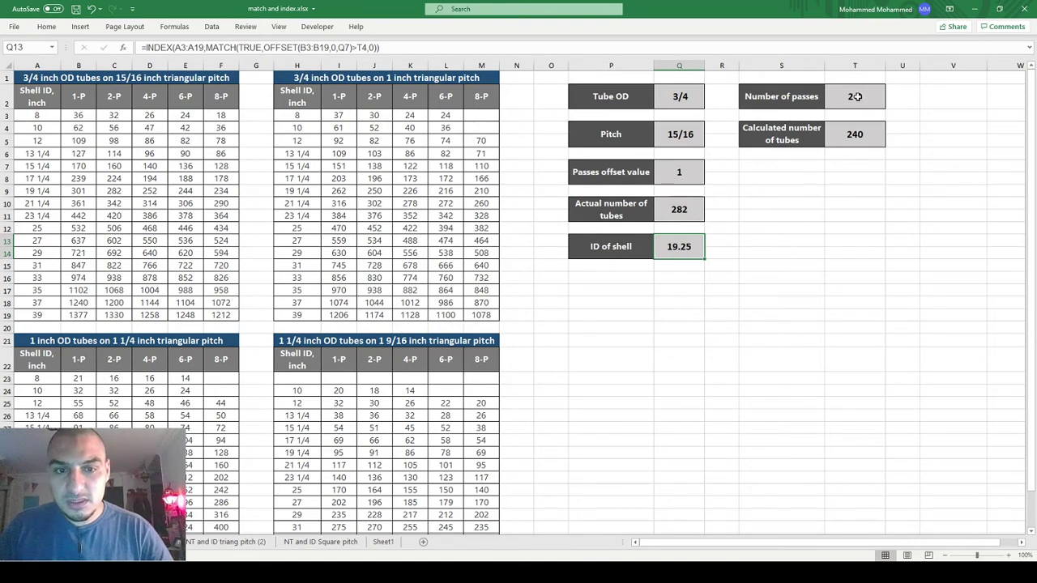
Review the Q10 formula and compare the tube count and shell ID results with the first table's 2-P column
left_click(679, 209)
double_click(666, 211)
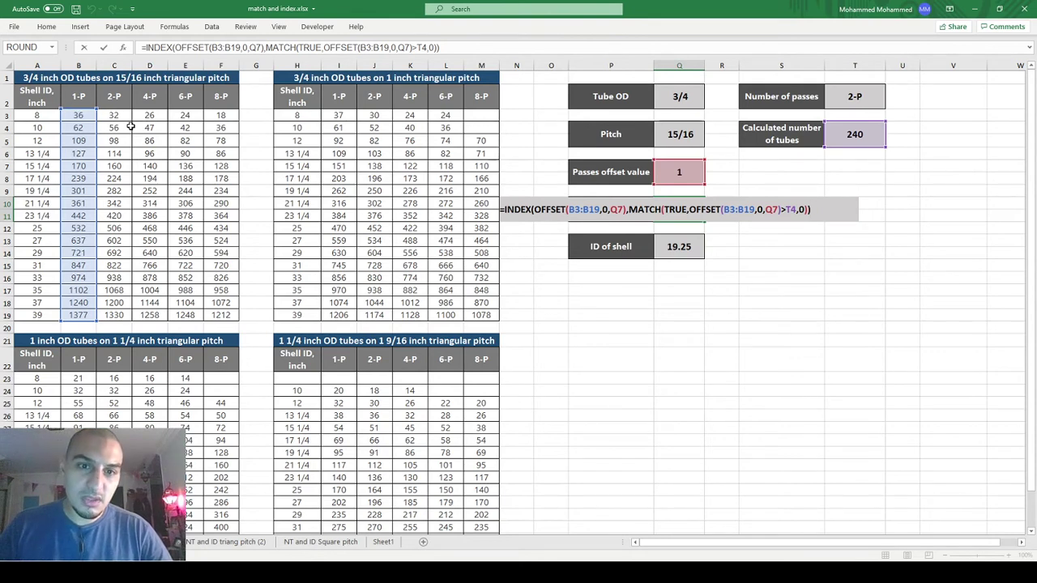
key("Escape")
left_click(851, 131)
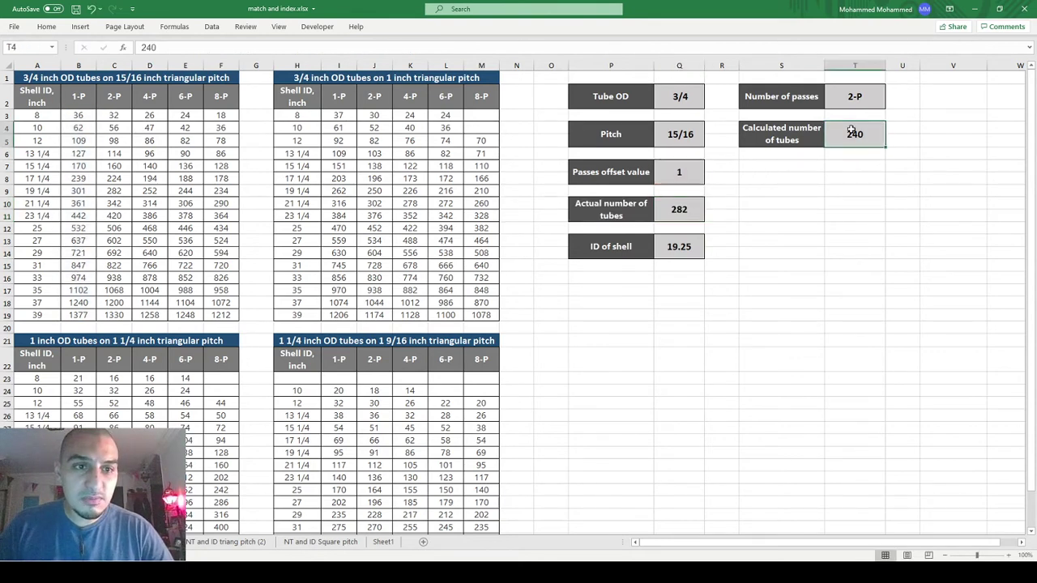
left_click(114, 176)
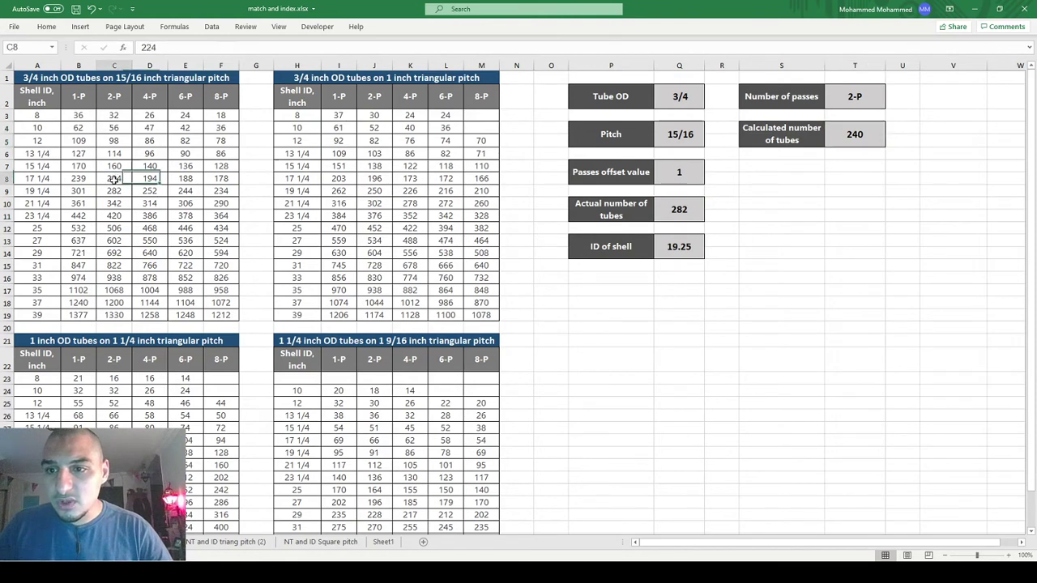
left_click(115, 188)
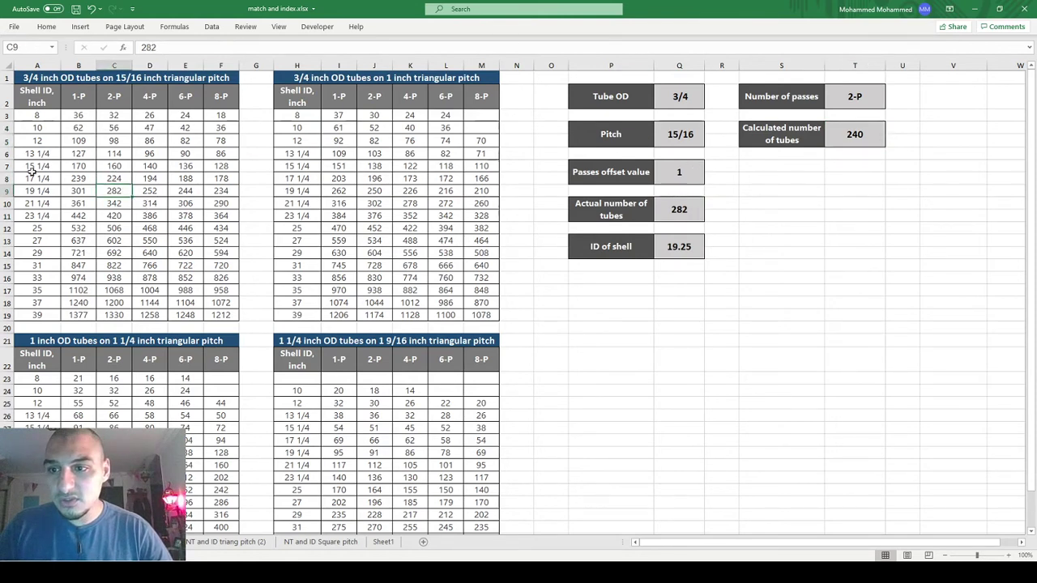
left_click(681, 247)
Set the number of passes in T2 to 4-P and check the results against the first table's 4-P column
left_click(871, 128)
left_click(874, 104)
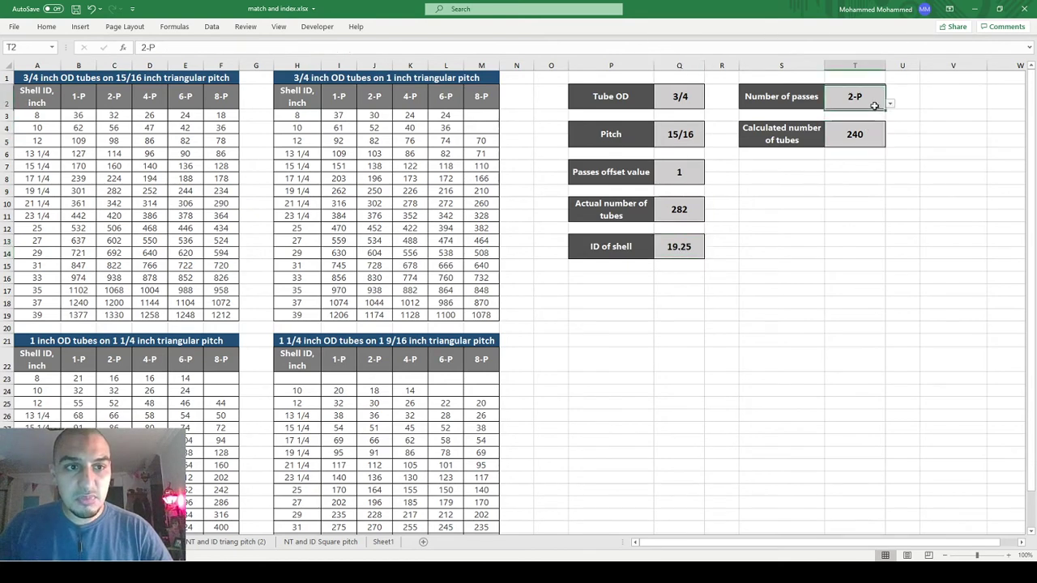
left_click(895, 102)
left_click(853, 97)
left_click(889, 103)
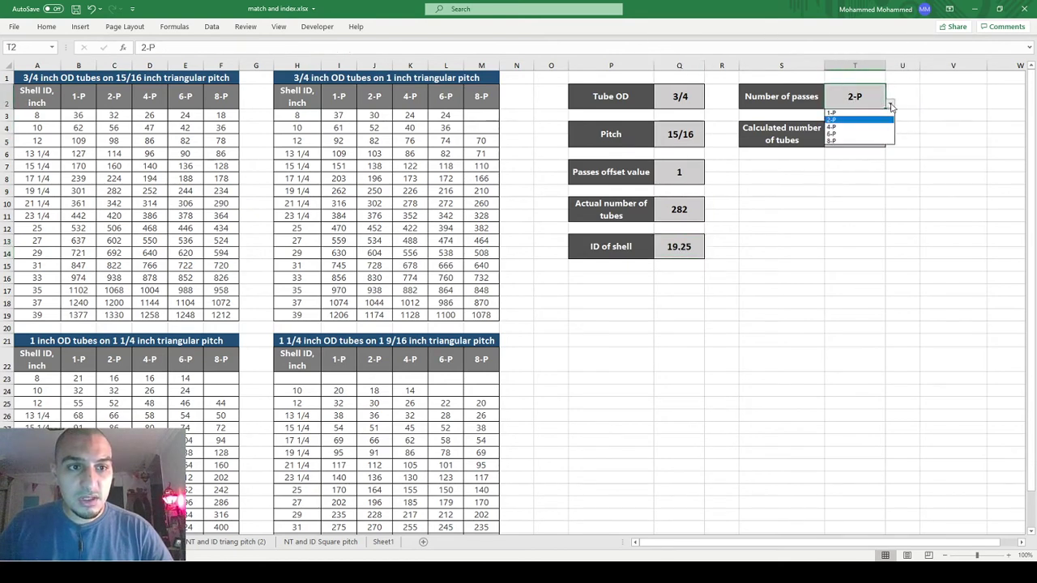
left_click(868, 127)
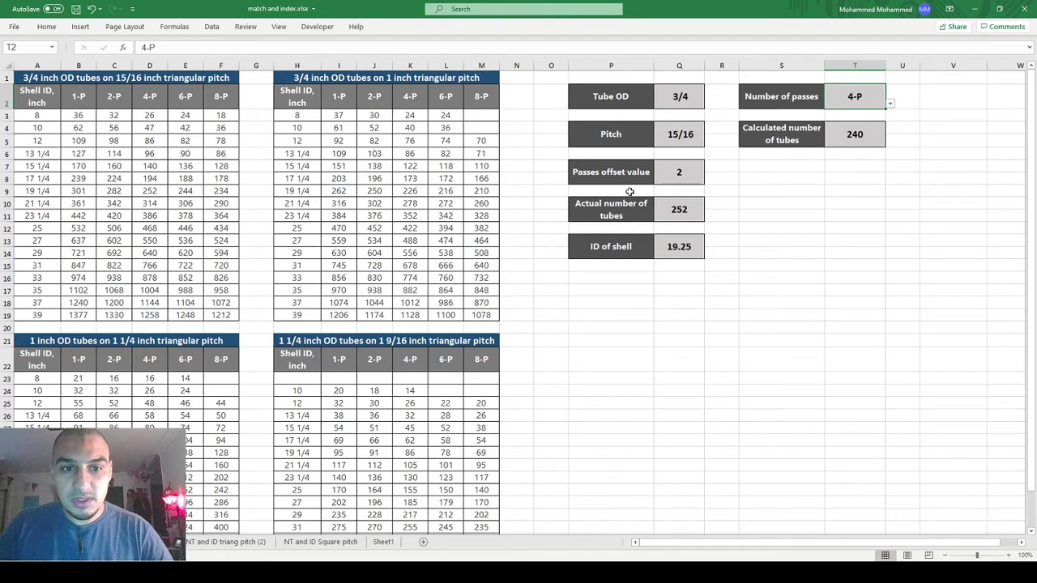
left_click(679, 243)
left_click(676, 227)
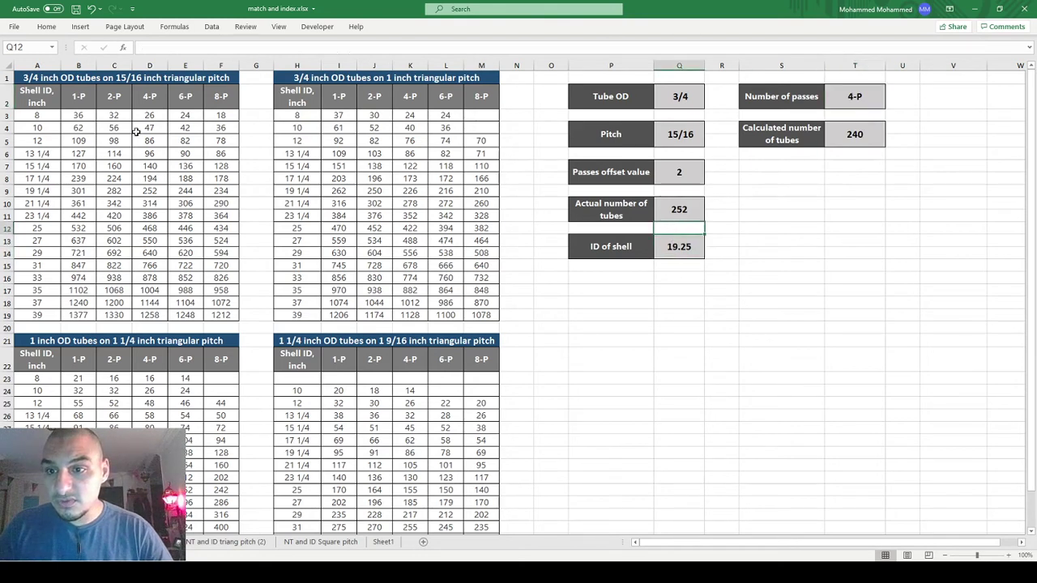
left_click(154, 190)
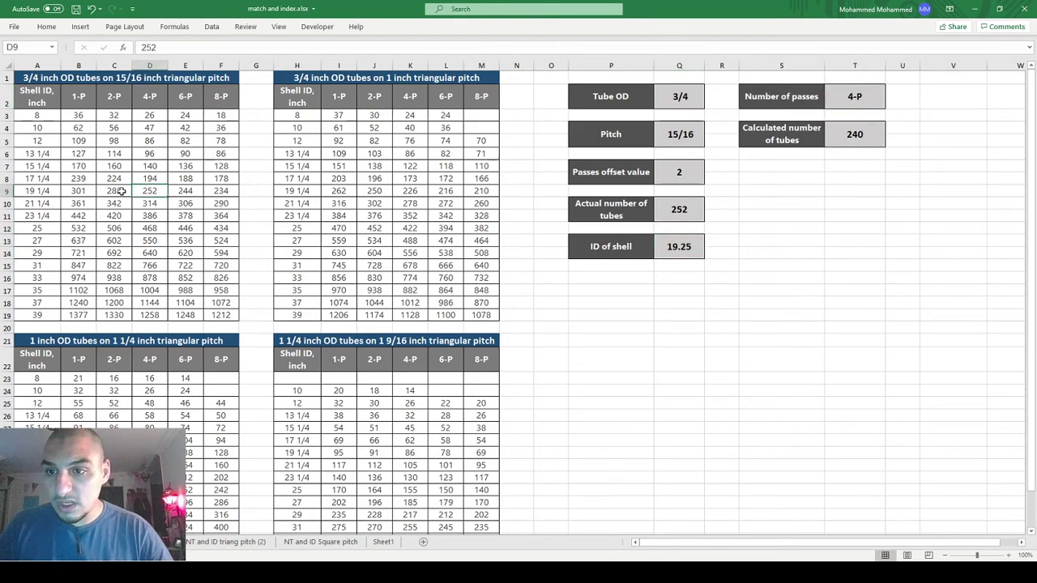
Set the number of passes in T2 to 6-P and check the actual number of tubes in Q10
left_click(836, 100)
left_click(889, 103)
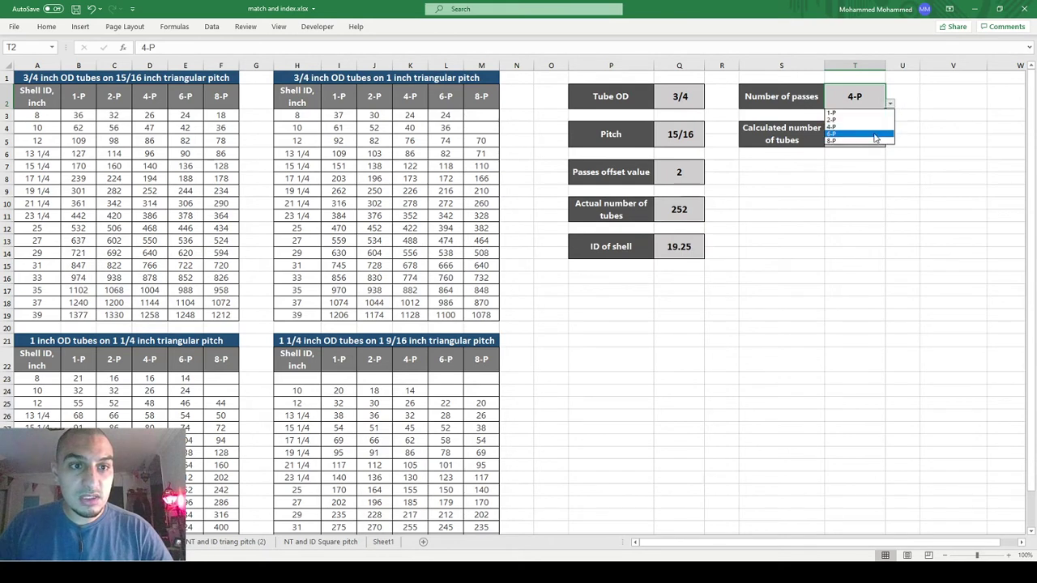
left_click(874, 133)
left_click(680, 209)
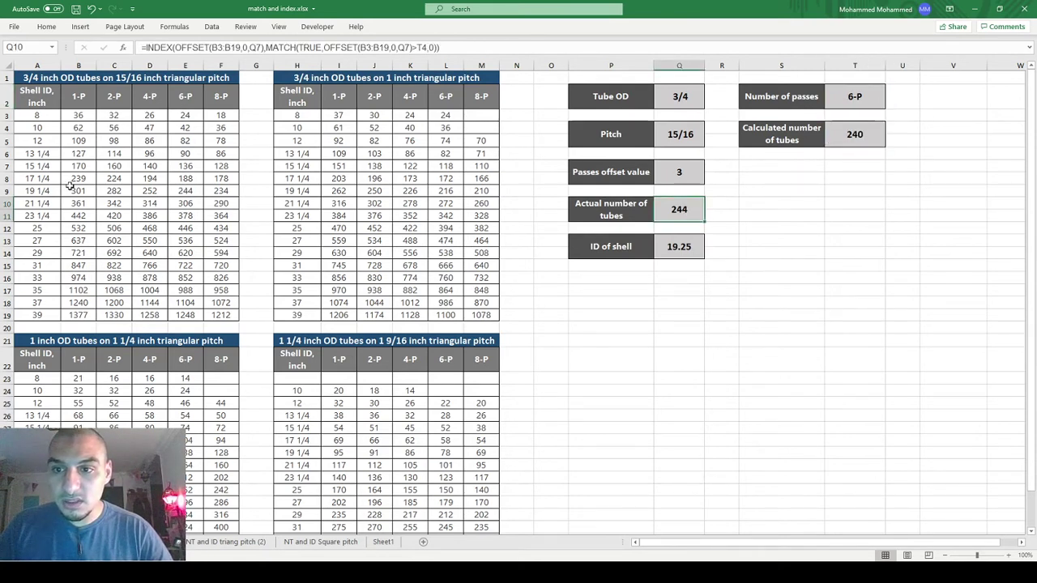
Set the number of passes in T2 to 8-P and compare the results with the calculated number of tubes in T4
left_click(869, 89)
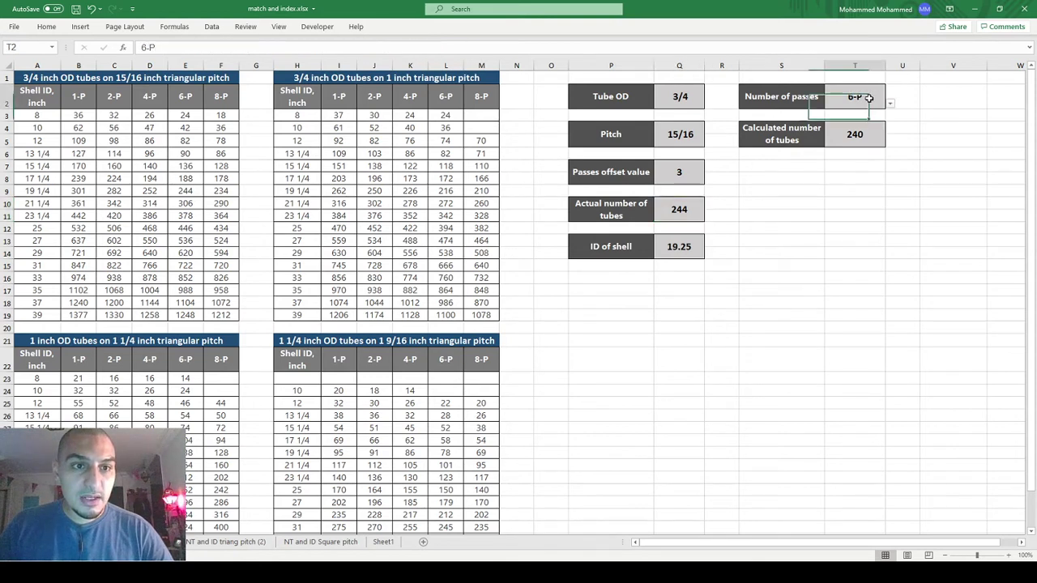
left_click(889, 104)
left_click(863, 143)
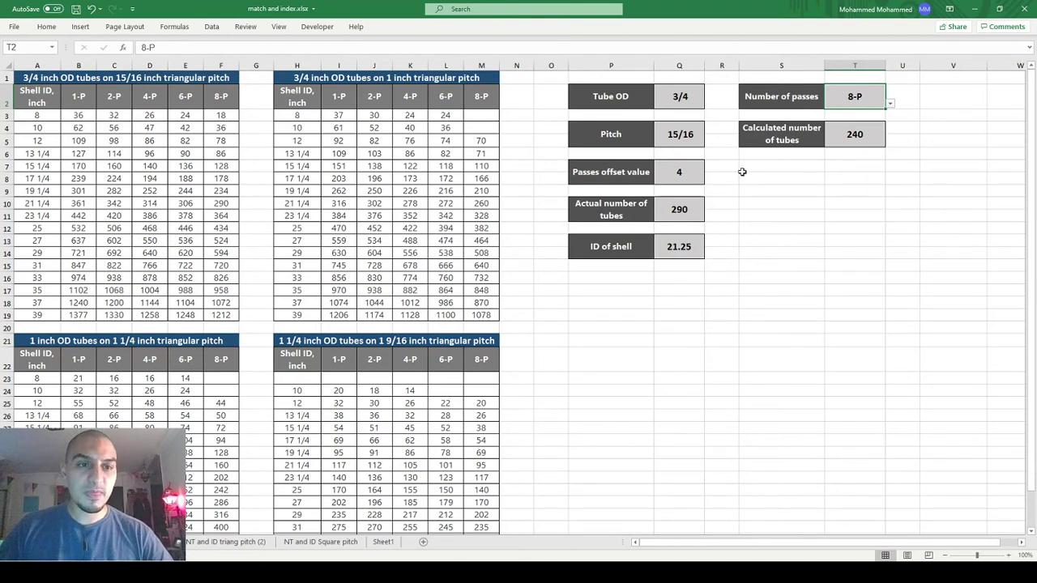
left_click(856, 134)
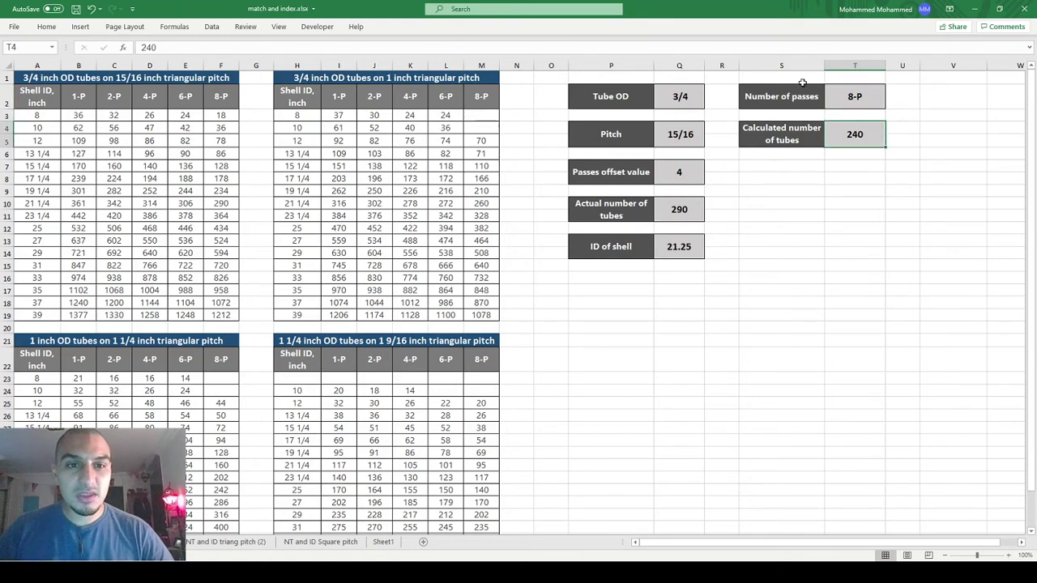
left_click(867, 91)
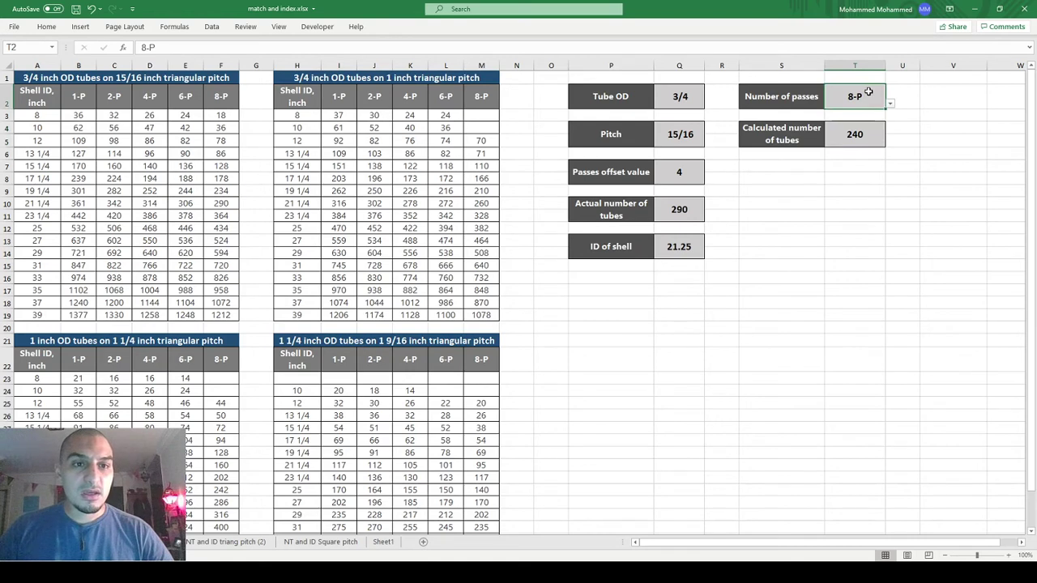